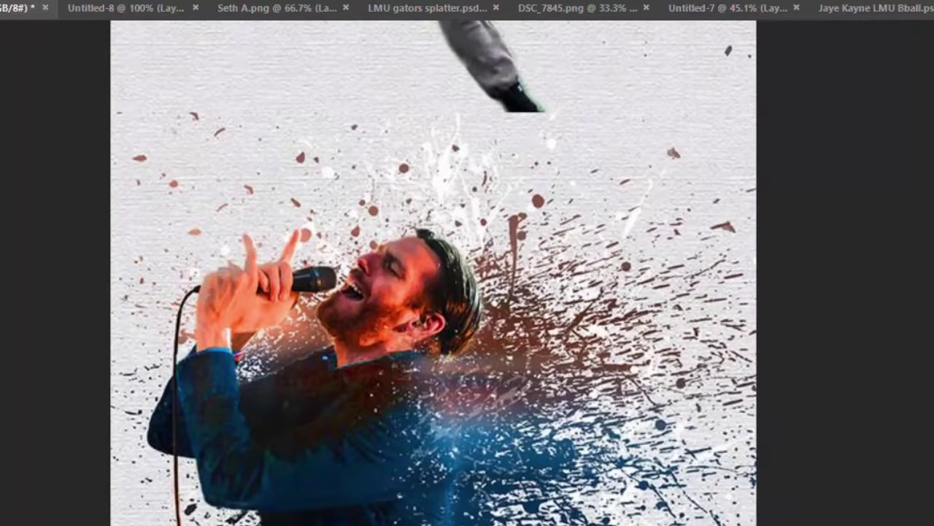
- Look through the example artworks and the Boys Basketball PNGs in Google Drive, and switch to the Untitled-7 document
left_click(152, 13)
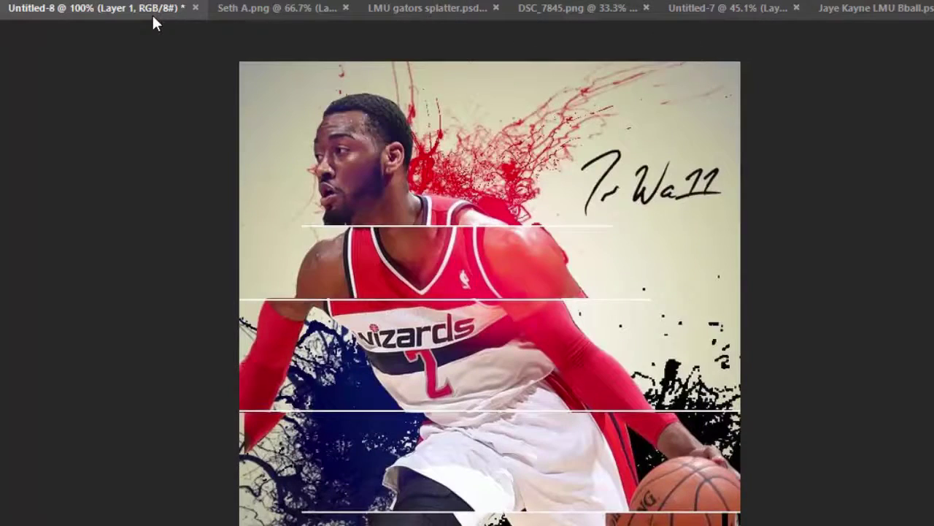
left_click(257, 13)
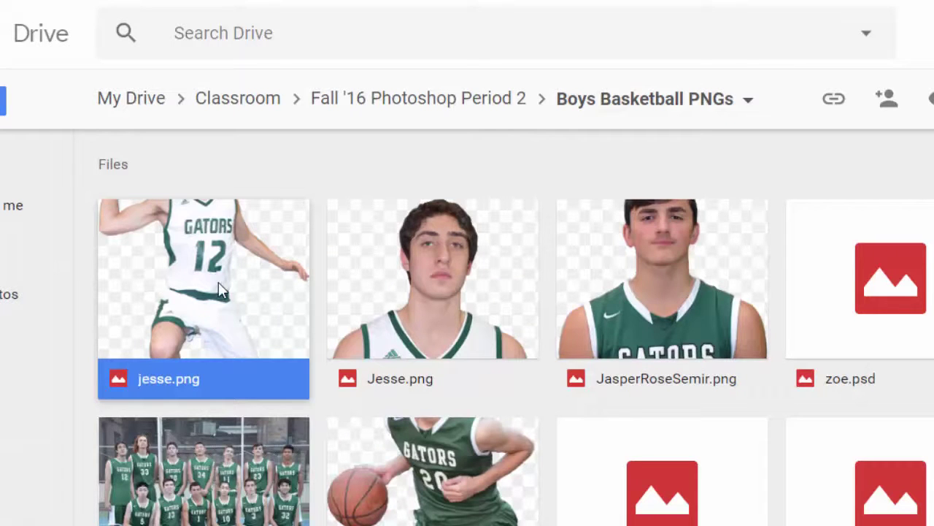
double_click(218, 282)
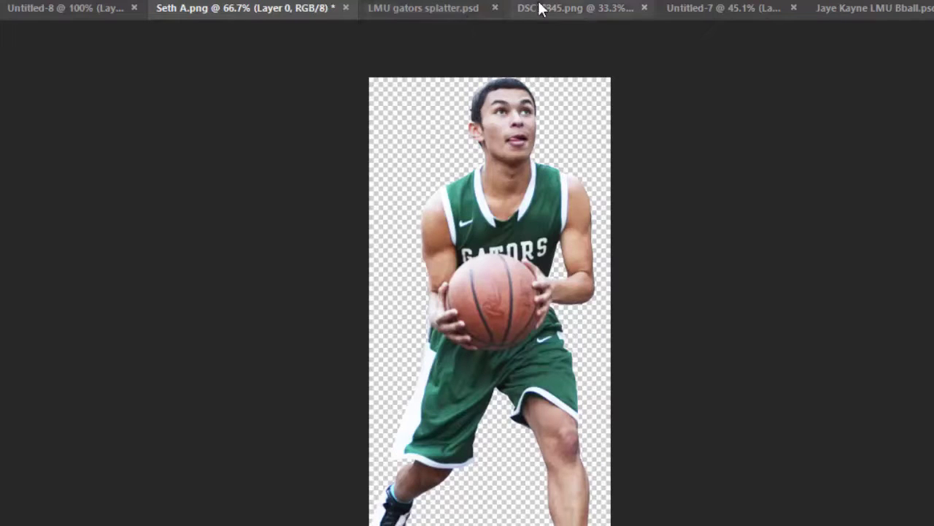
left_click(679, 9)
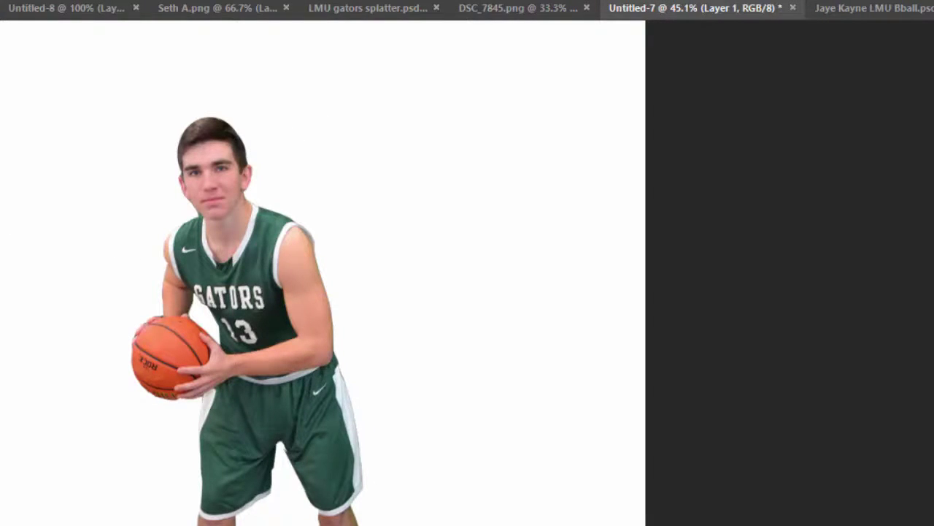
- Show the Layers panel and place it beside the player's image
left_click(296, 1)
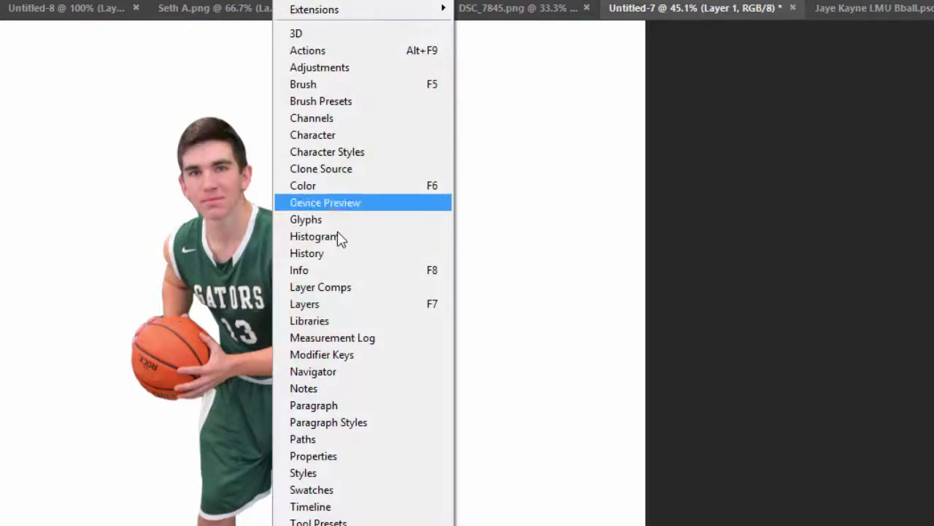
left_click(375, 305)
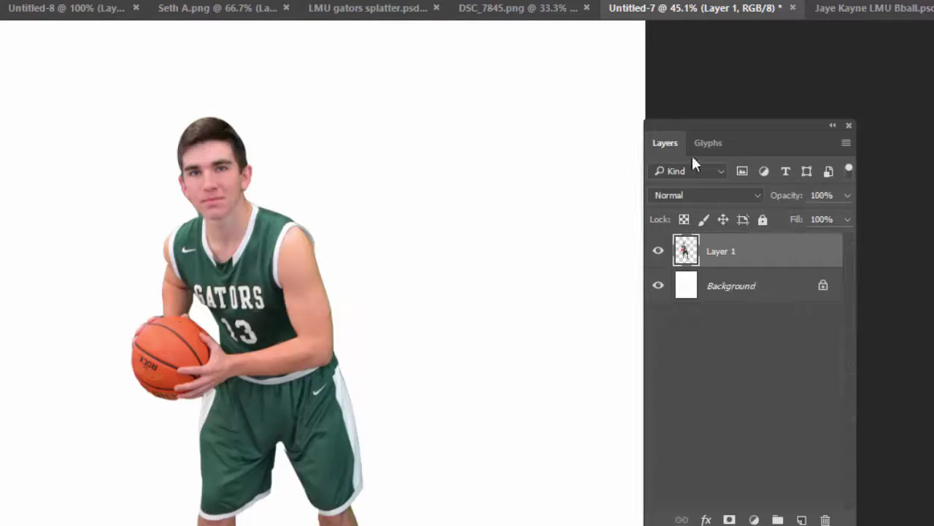
left_click_drag(746, 130, 547, 132)
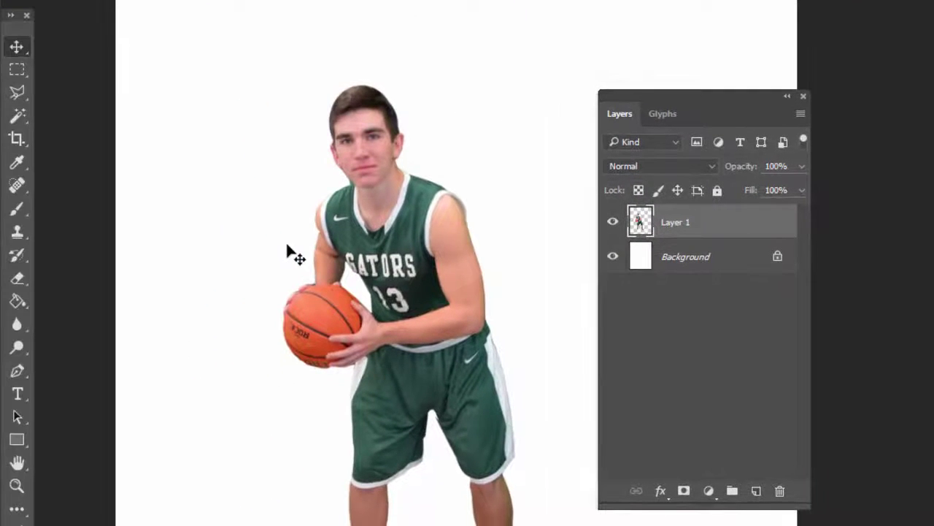
- Make a rectangular marquee selection around the player from just below the shoulders down, ready for moving
key("m")
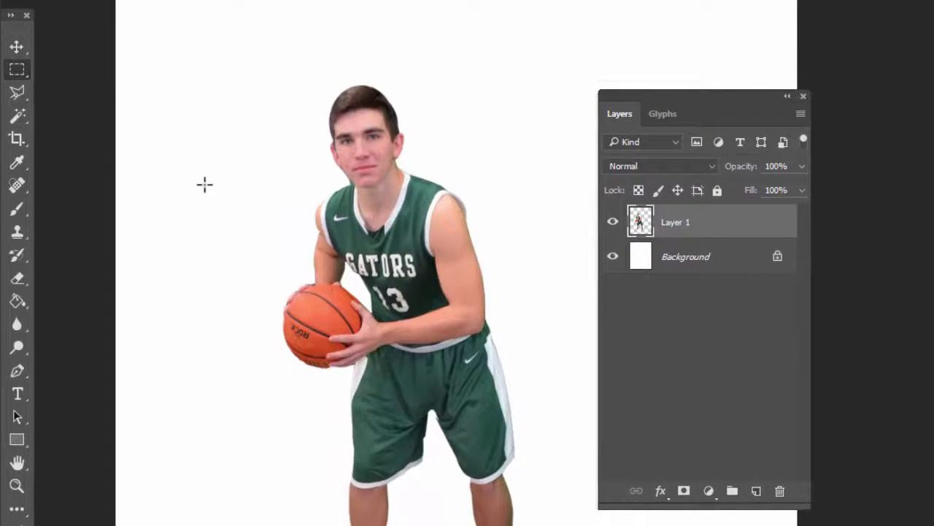
left_click_drag(285, 209, 569, 524)
key("v")
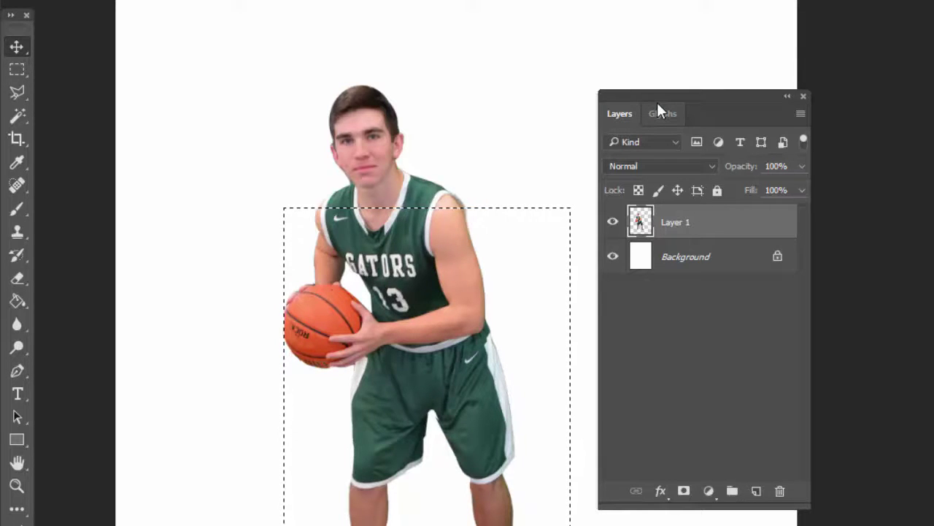
- Try nudging the selected part of the player down a few pixels to open a thin white gap across the chest
key("Up")
key("Down")
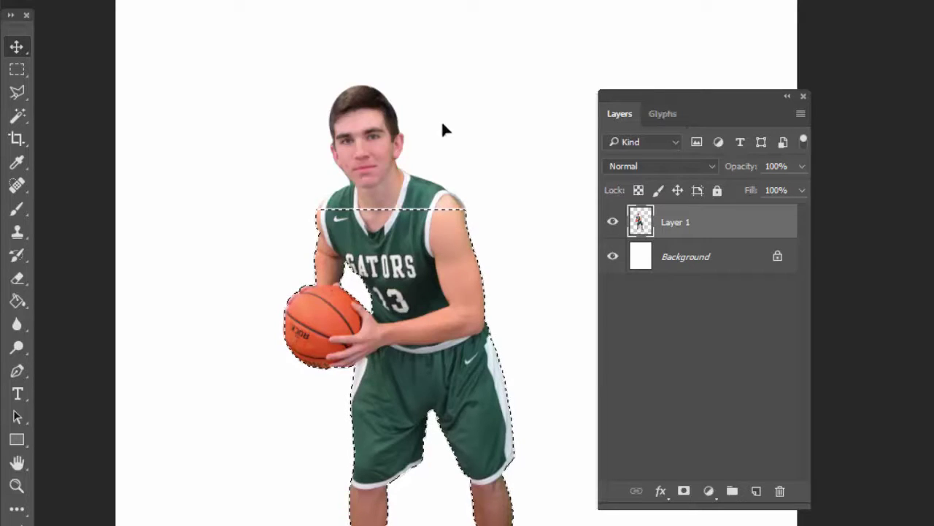
scroll(405, 210, "up", 3)
scroll(402, 204, "up", 3)
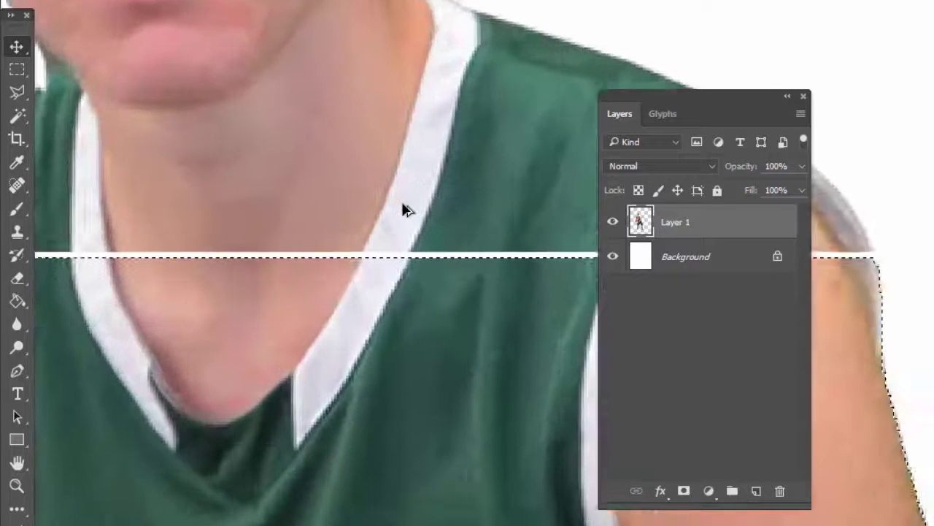
left_click_drag(718, 99, 722, 94)
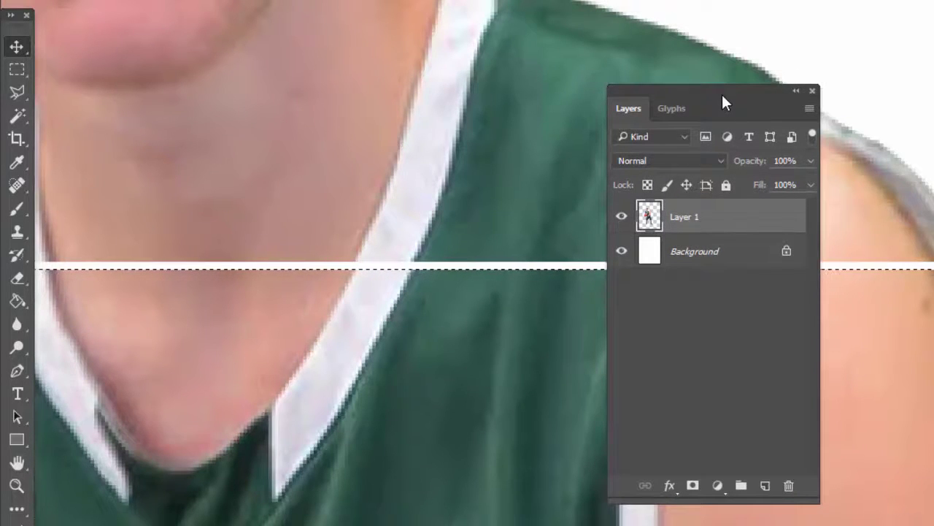
key("Down")
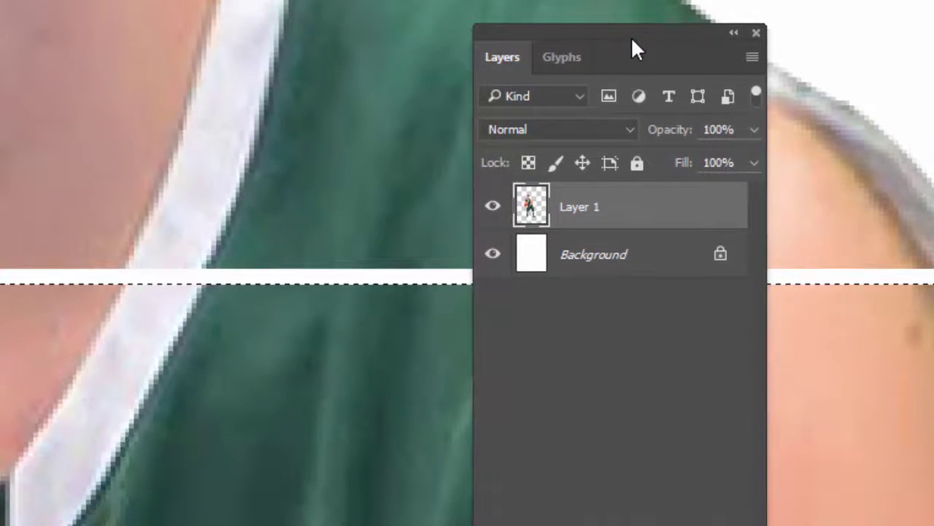
- Try a larger downward nudge on the selected slice, and bring it back up until the gap closes
key("shift+Down")
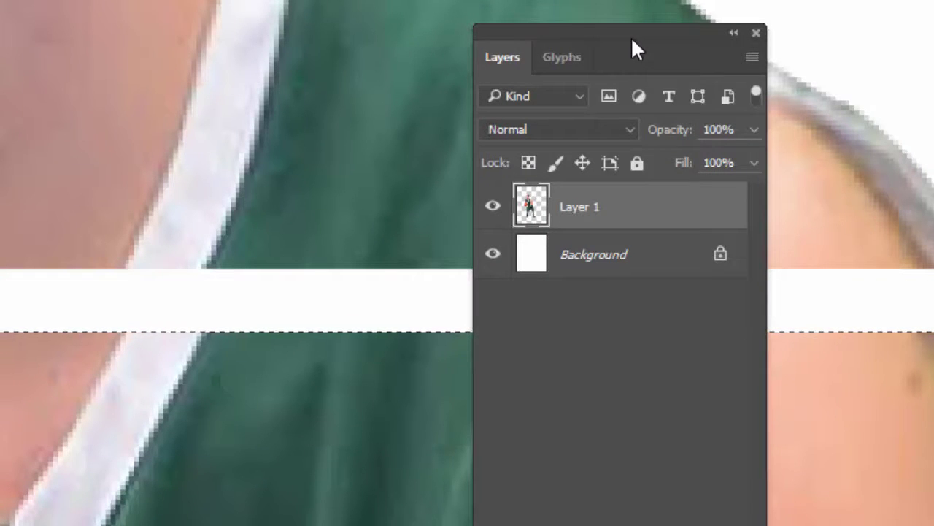
key("shift+Up")
key("shift+Up")
key("Down")
key("Down")
key("Down")
key("Down")
key("Down")
key("Down")
key("Down")
key("Down")
key("Down")
key("Down")
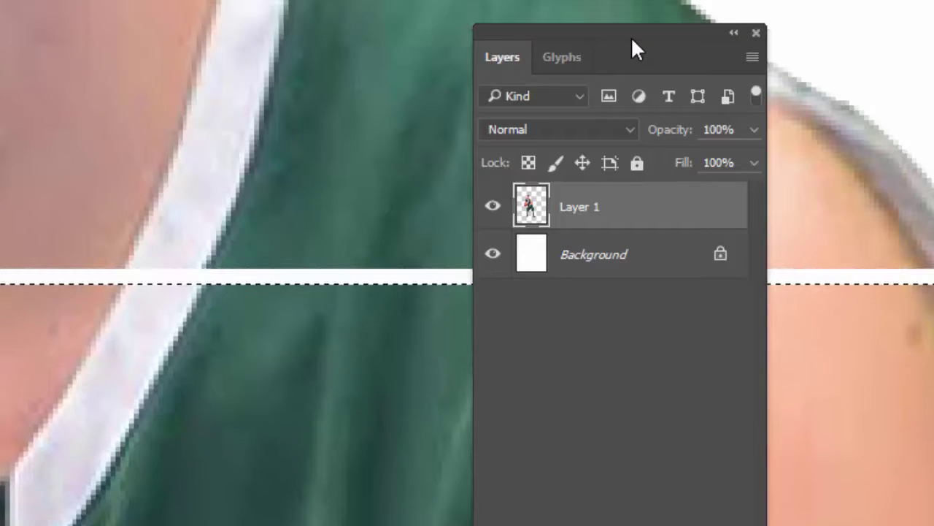
key("Up")
key("Up")
key("Up")
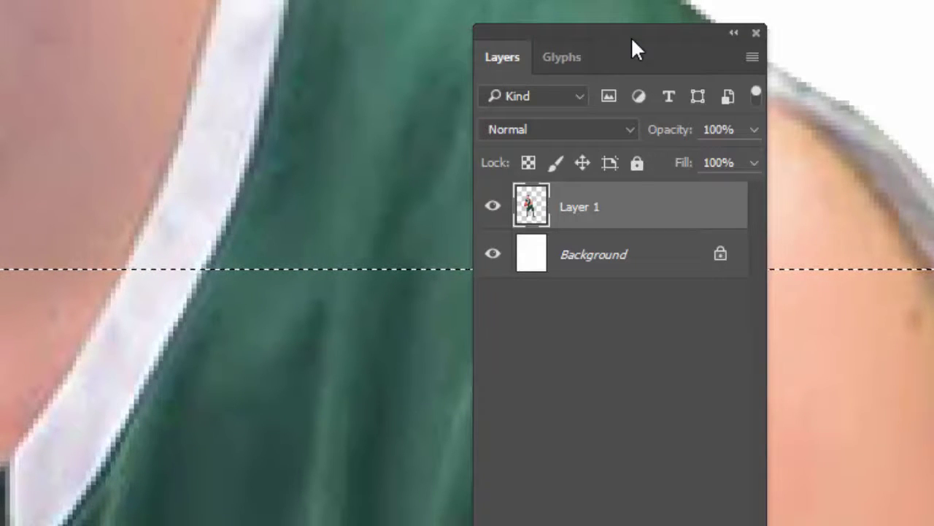
- Try offsetting the selected slice slightly down for a thin gap and to the right of the part above
key("shift+Down")
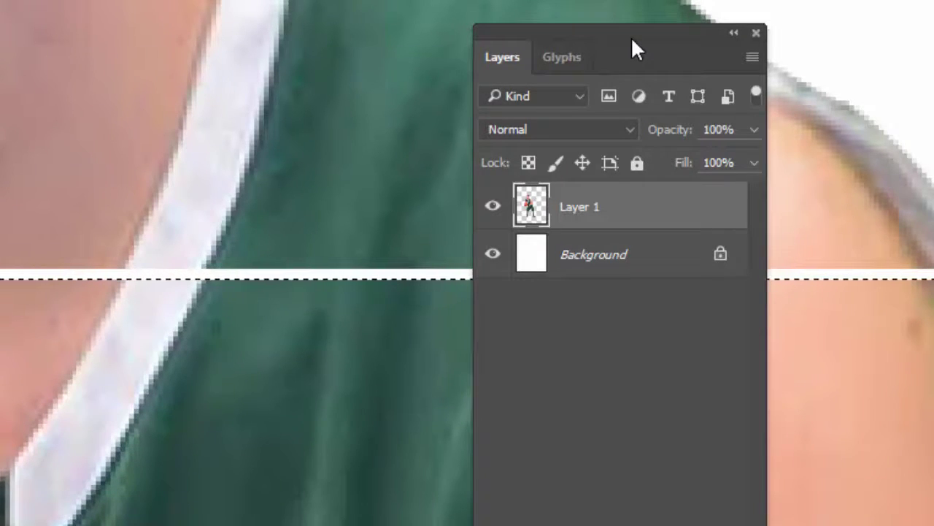
key("shift+Right")
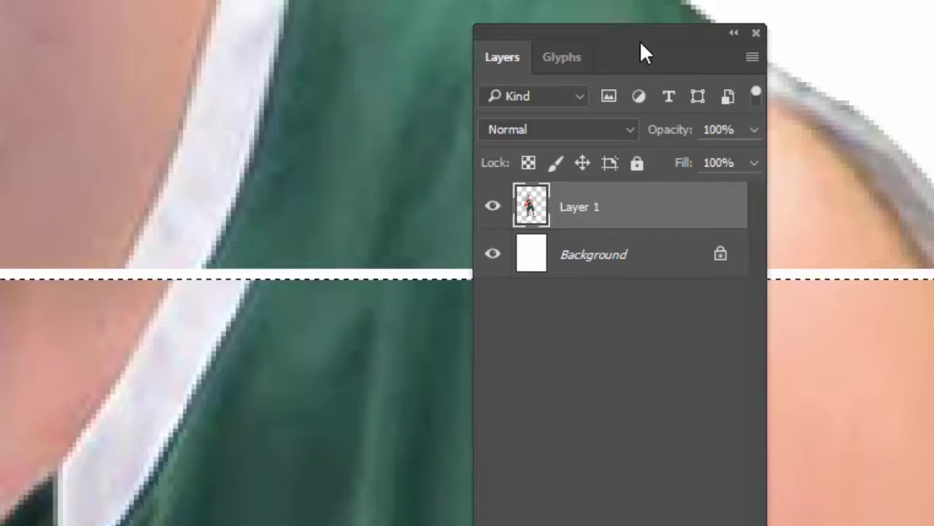
key("ctrl+minus")
key("ctrl+minus")
key("ctrl+minus")
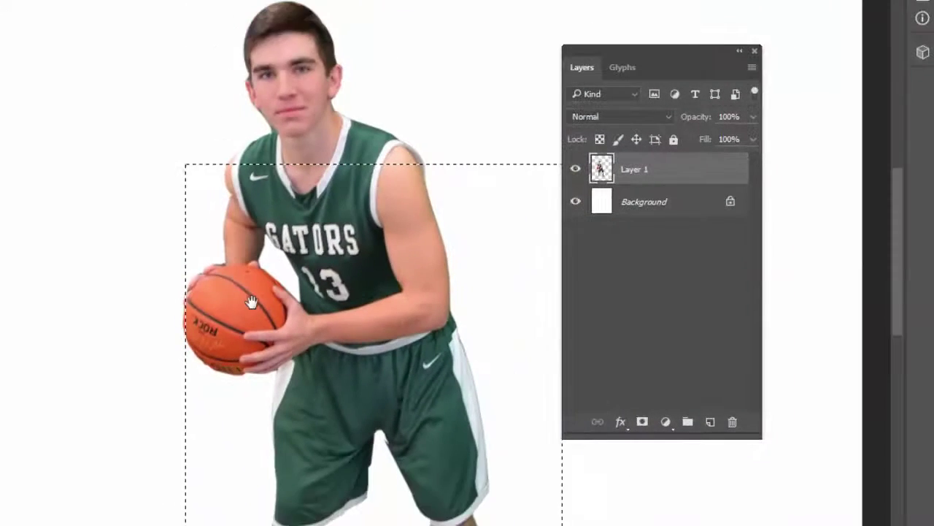
- Cut the player from the shoulders down to below the shoes, offset that slice slightly down and right, and deselect
left_click_drag(250, 301, 74, 152)
left_click_drag(11, 21, 386, 436)
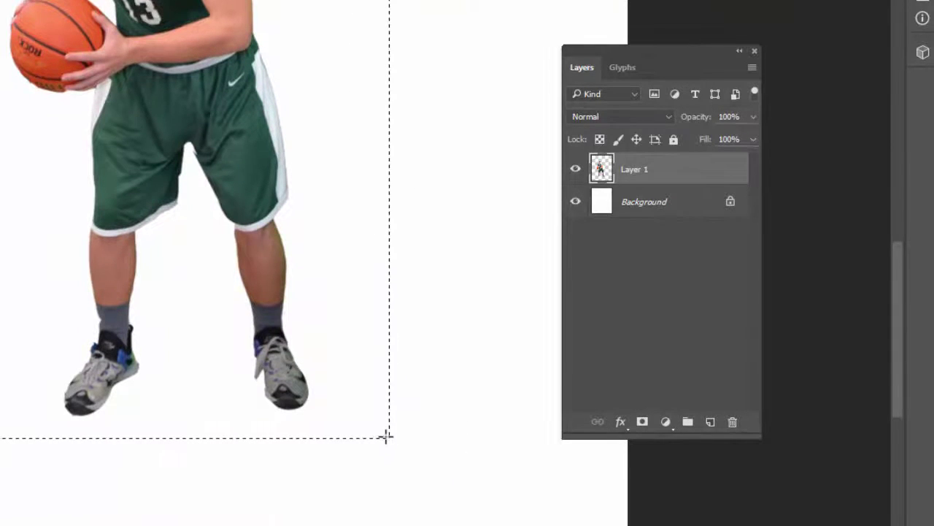
scroll(280, 217, "up", 6)
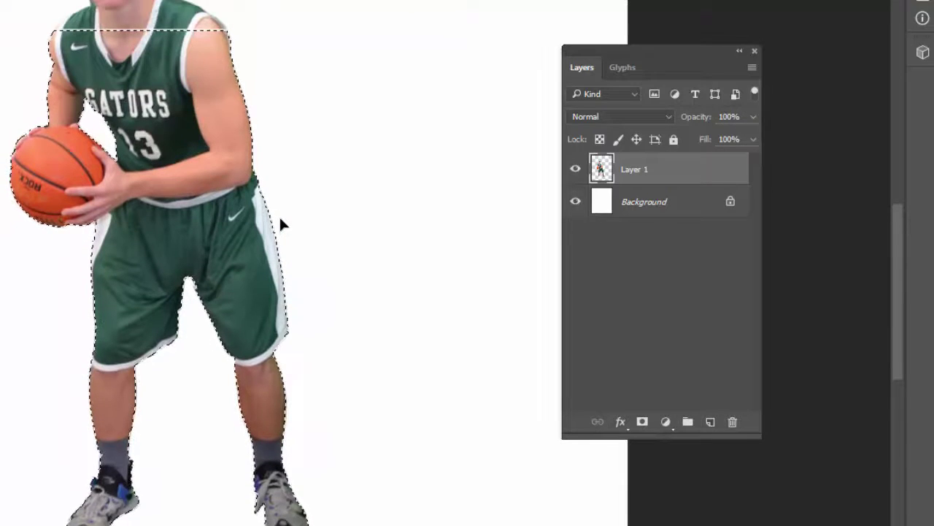
scroll(280, 219, "left", 1)
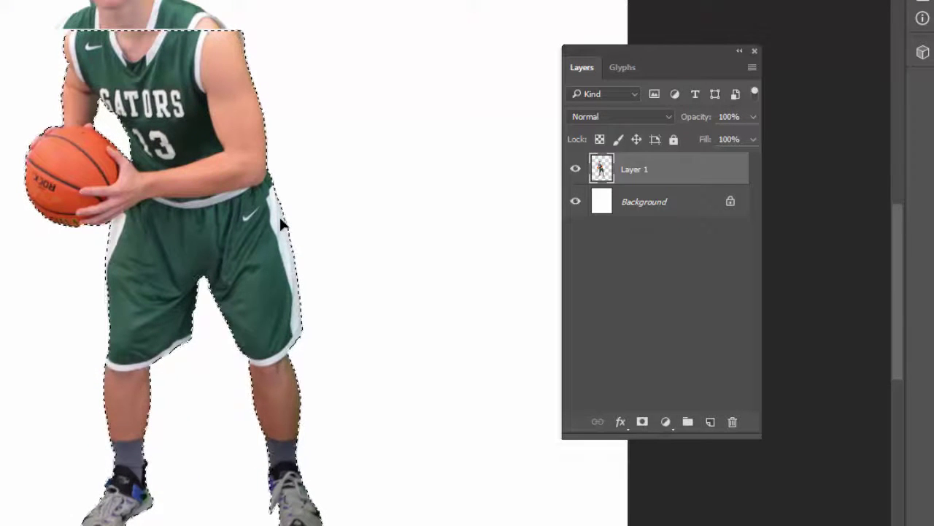
key("ctrl+d")
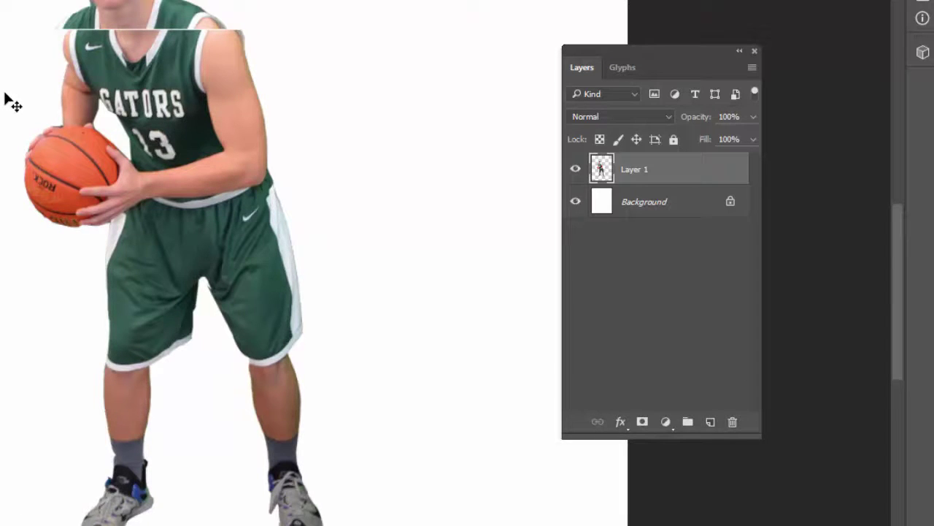
- Select the player from the GATORS lettering down, leave a thin gap above, and shift that slice left
left_click_drag(20, 107, 420, 525)
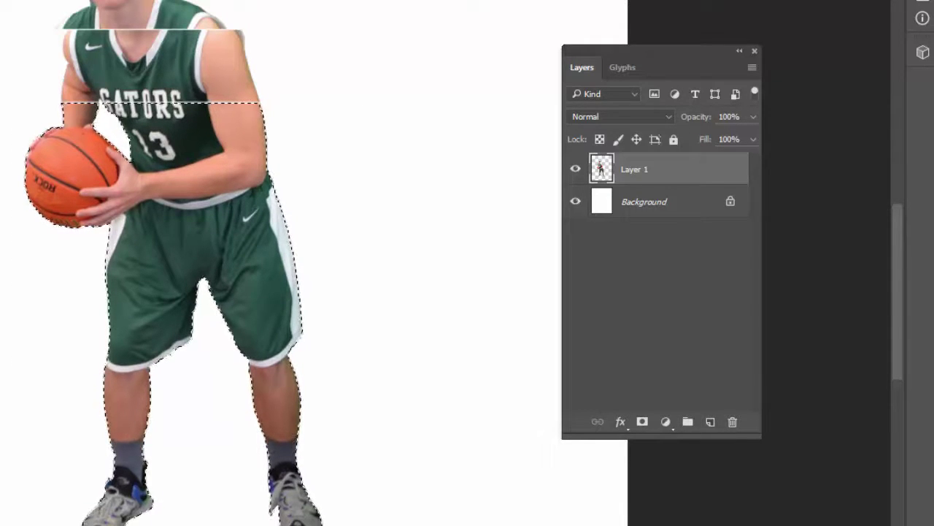
key("shift+Left")
key("shift+Left")
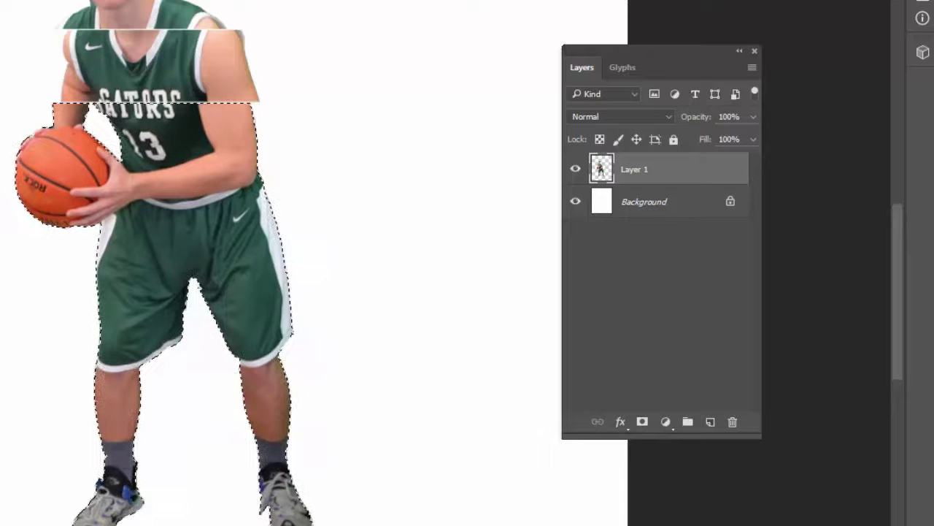
key("shift+Left")
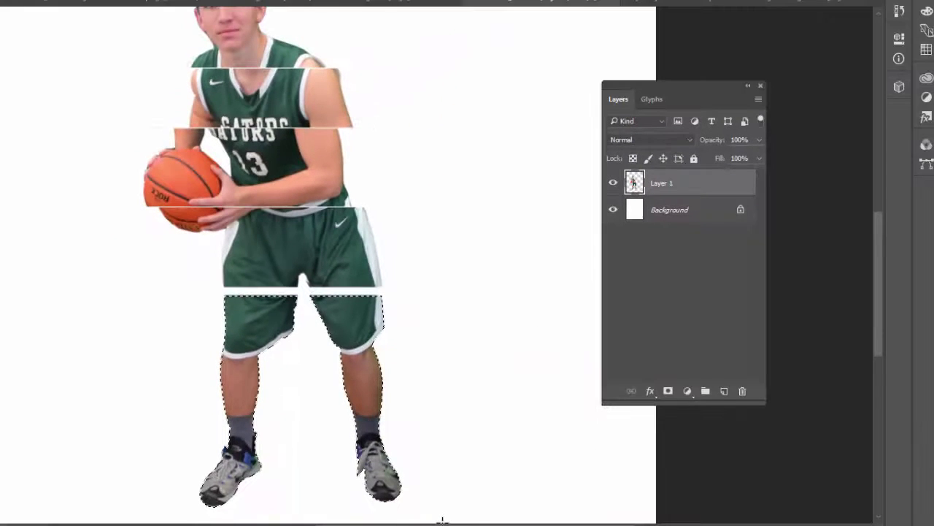
- Move the slice from the lower shorts down upward to leave only a thin gap, shift it left, and deselect
key("ctrl+shift+Up")
key("ctrl+shift+Up")
key("ctrl+shift+Left")
key("ctrl+shift+Left")
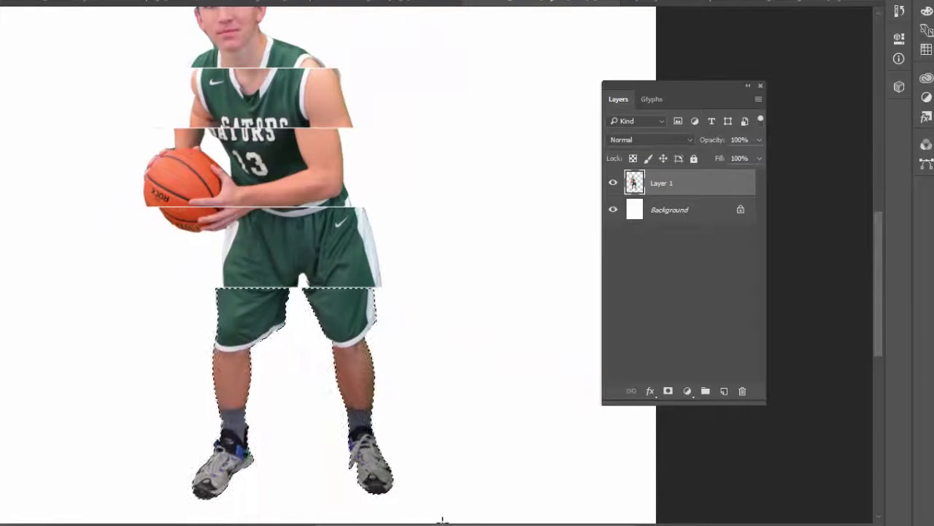
key("shift+Left")
key("ctrl+d")
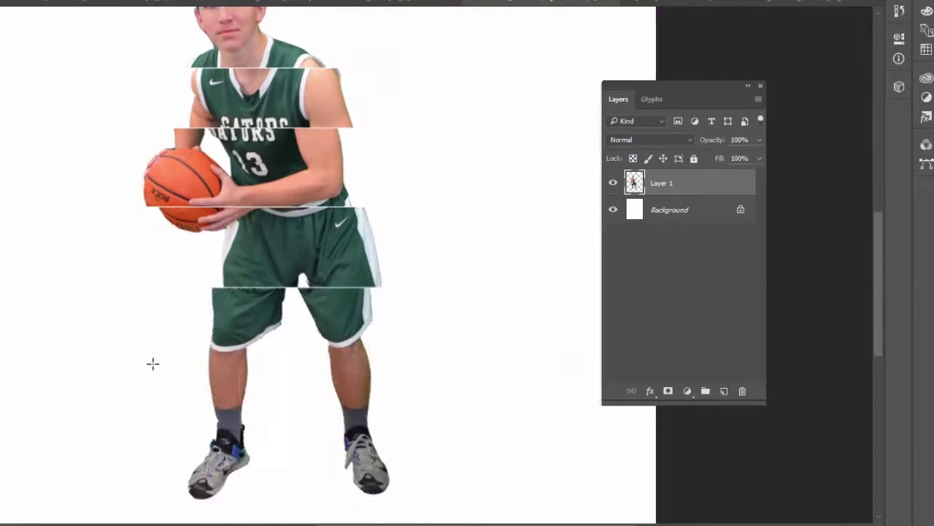
- Select the legs from below the knees down, offset that slice right with a thin gap, and reposition the whole player on the canvas
left_click_drag(156, 366, 421, 513)
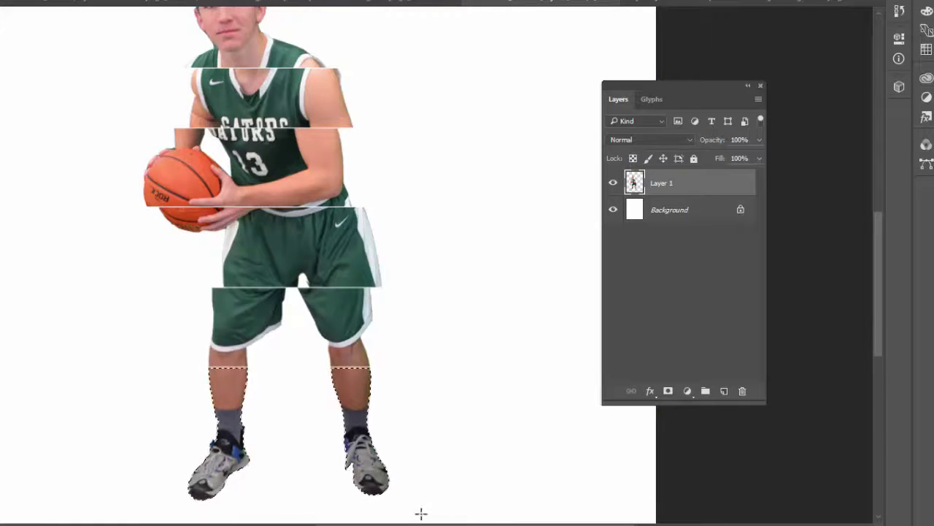
key("shift+Right")
key("shift+Right")
key("ctrl+d")
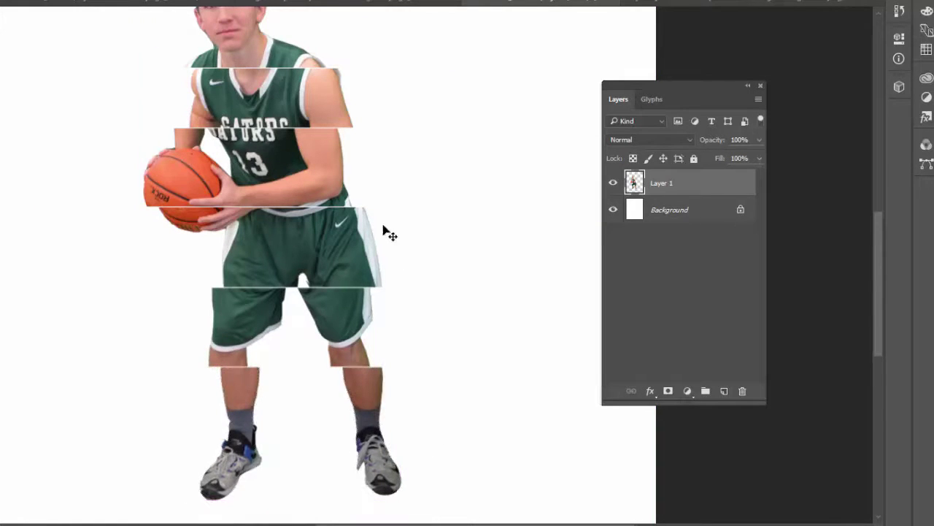
scroll(384, 231, "down", 2)
left_click_drag(336, 249, 304, 302)
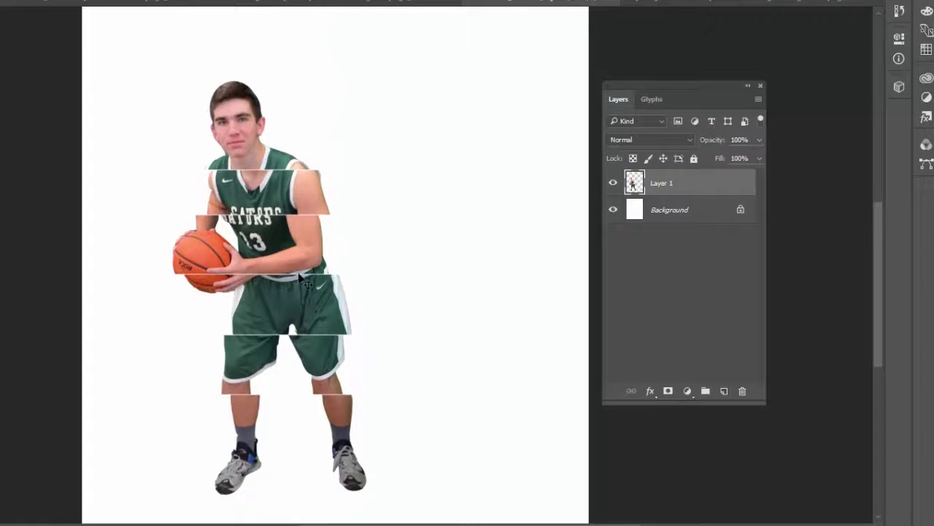
- Choose a soft round preset for the Brush tool
key("b")
right_click(406, 213)
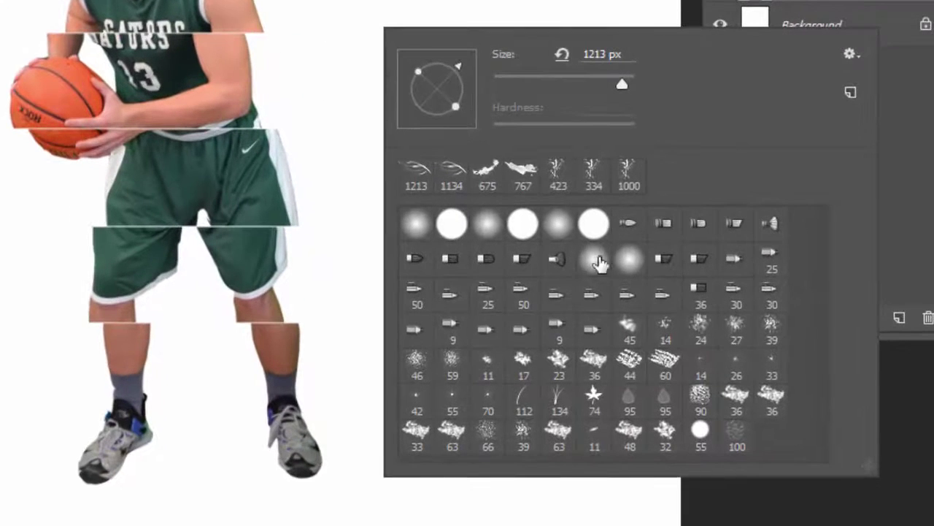
left_click(534, 355)
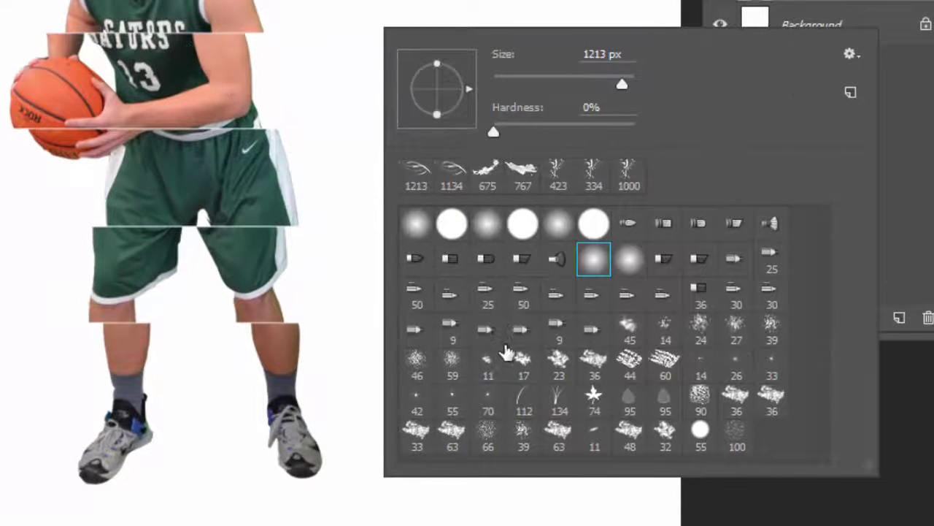
left_click(558, 225)
key("Return")
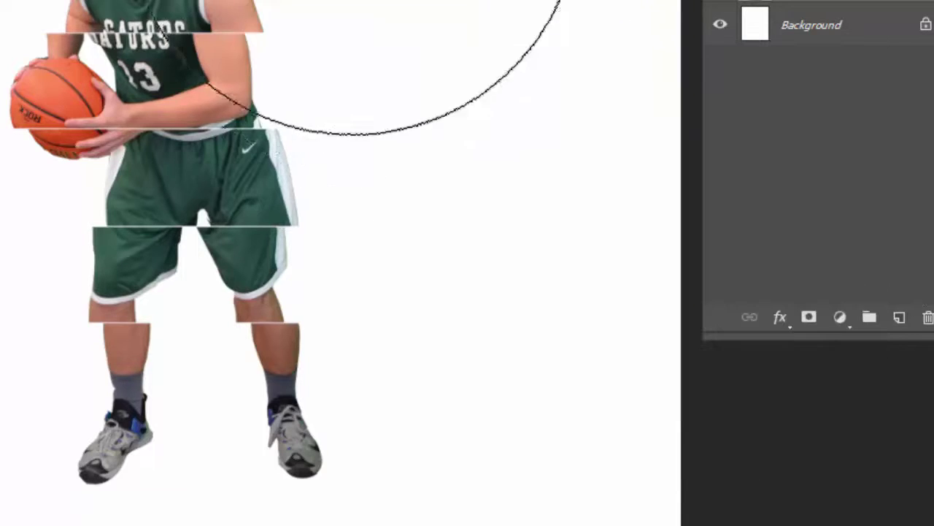
mouse_move(343, 2)
left_mouse_down()
mouse_move(482, 92)
mouse_move(340, 111)
left_mouse_up()
left_click_drag(365, 143, 209, 141)
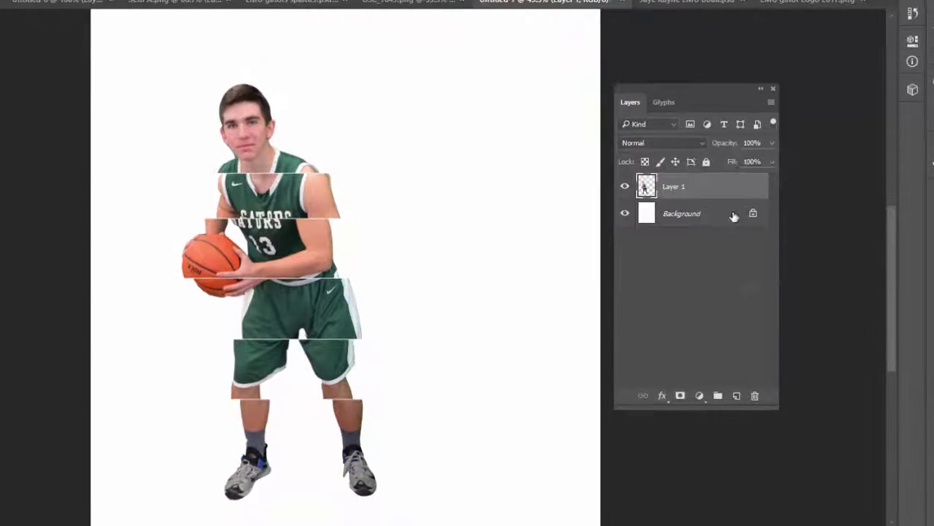
- Add a new layer beneath the player and sample the jersey's green as the foreground colour
left_click(756, 190)
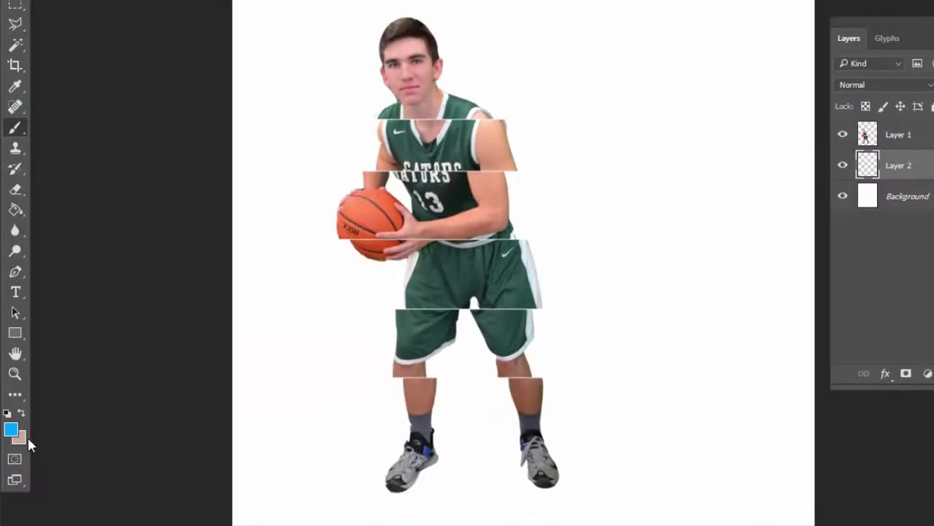
left_click(394, 125)
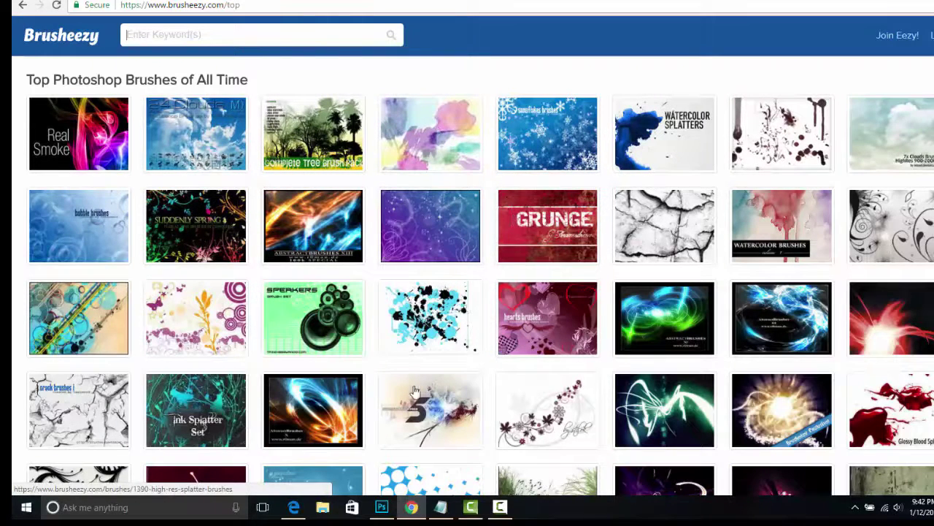
- Switch from the brush website back to Photoshop and load the __S_P_L_A_T___S_E_T___by_For_Certain.abr brushes for the Brush tool
left_click(389, 513)
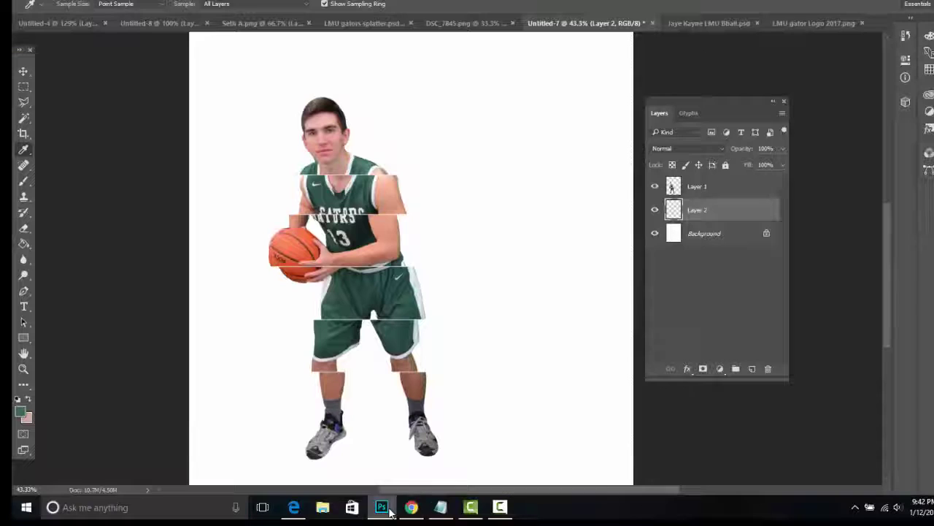
key("b")
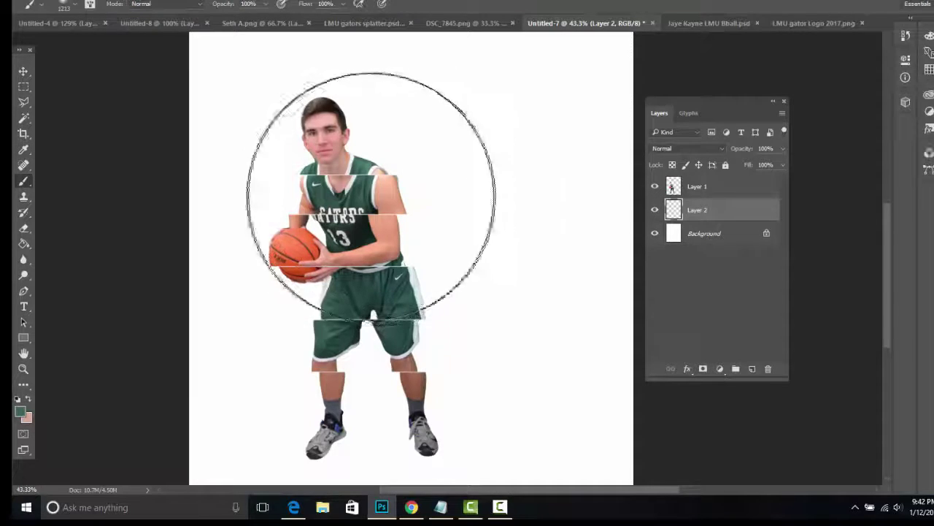
right_click(409, 207)
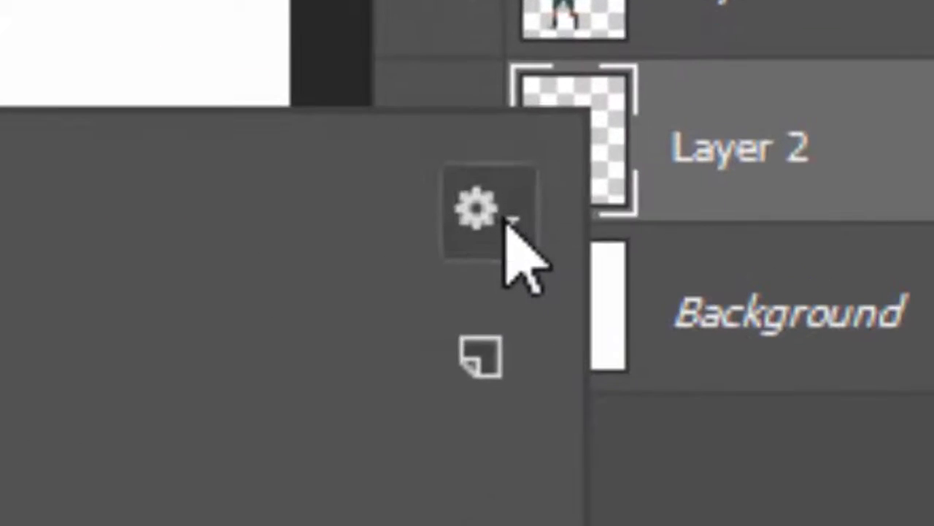
left_click(556, 222)
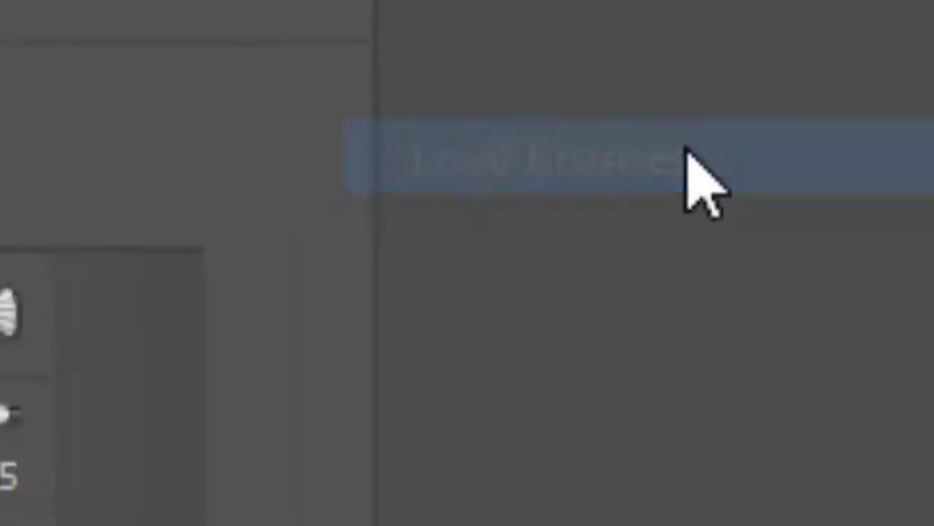
left_click(668, 165)
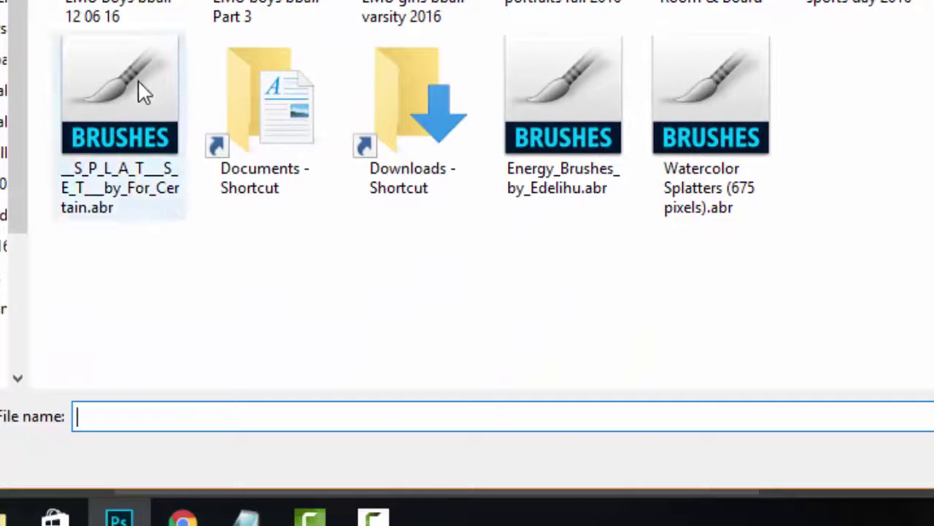
left_click(132, 81)
key("Return")
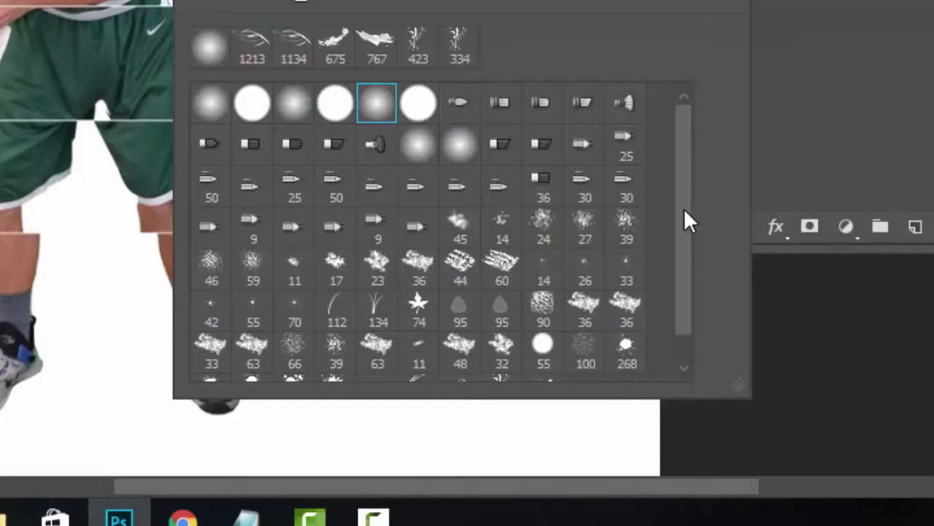
- Stamp green splatters at 338 px by the player's shoulder and at 379 px beside the shorts, rotating the brush tip to point outward
left_click_drag(685, 217, 678, 280)
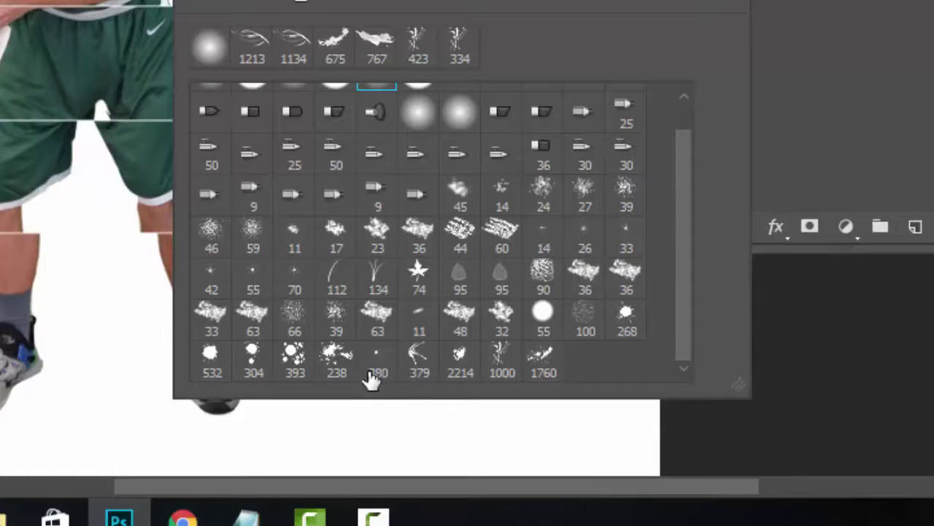
left_click(332, 374)
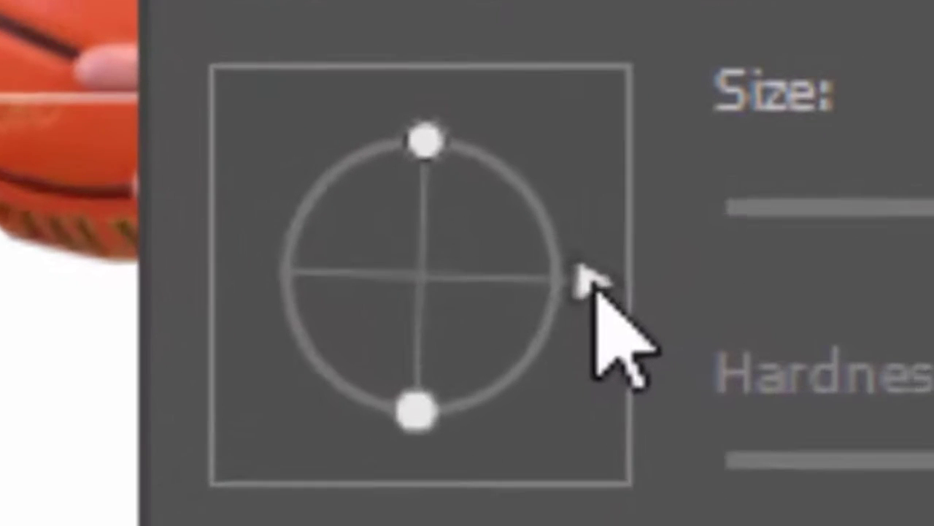
mouse_move(377, 186)
left_mouse_down()
mouse_move(374, 201)
mouse_move(350, 217)
left_mouse_up()
mouse_move(471, 456)
left_mouse_down()
mouse_move(282, 428)
mouse_move(171, 340)
mouse_move(167, 261)
left_mouse_up()
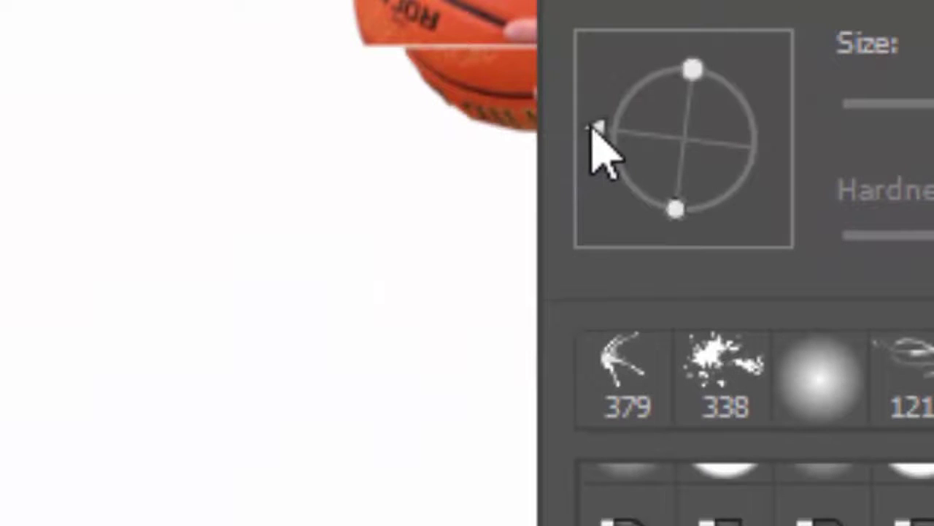
mouse_move(593, 126)
left_mouse_down()
mouse_move(759, 185)
mouse_move(781, 167)
left_mouse_up()
mouse_move(704, 234)
left_mouse_down()
mouse_move(788, 198)
mouse_move(557, 215)
mouse_move(557, 194)
left_mouse_up()
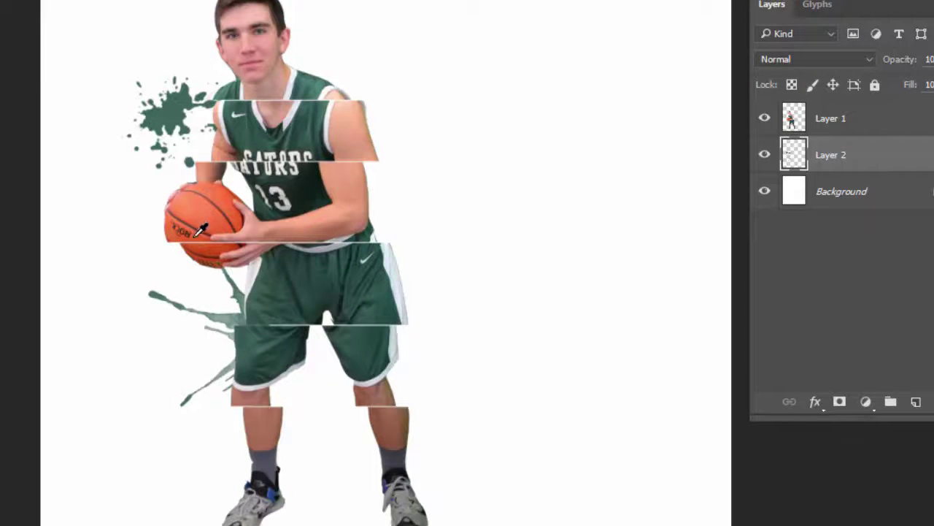
- Stamp orange splatters around the basketball with the 275 px splatter brush, rotating the tip between the two stamps
right_click(164, 219)
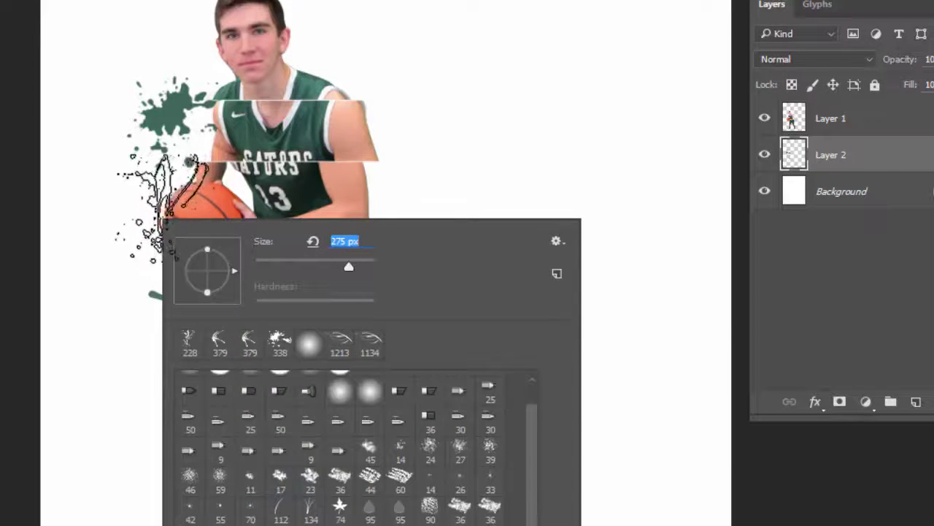
key("Return")
left_click(157, 197)
right_click(291, 298)
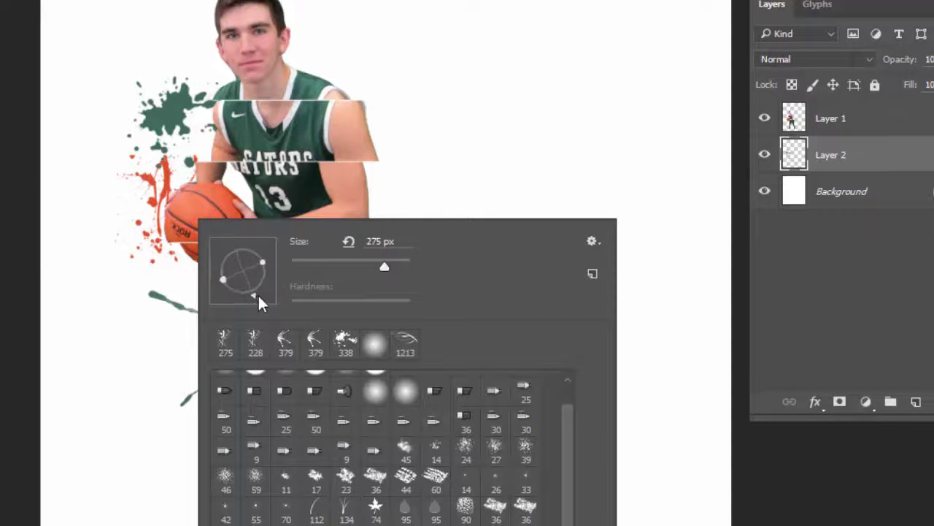
left_click(189, 259)
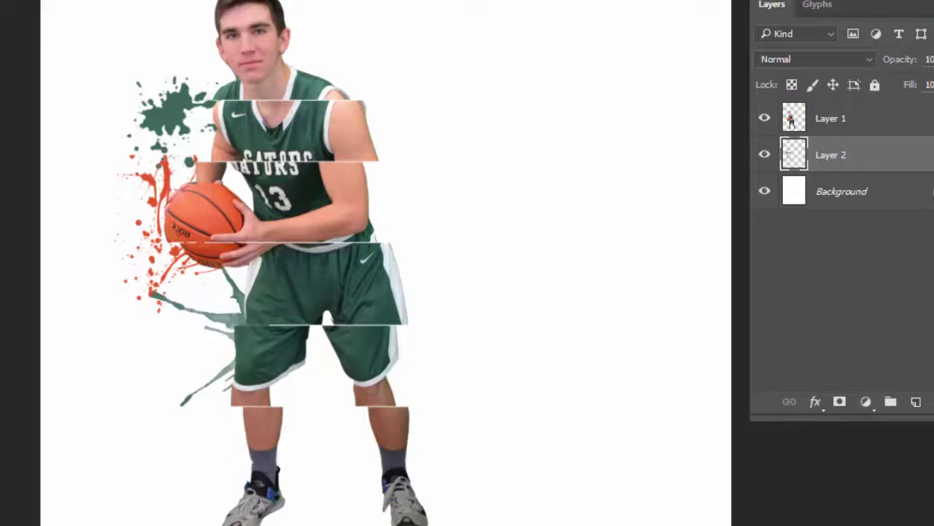
- Display the full Brush settings over the canvas and rotate the splatter brush tip to -149°
key("alt+w")
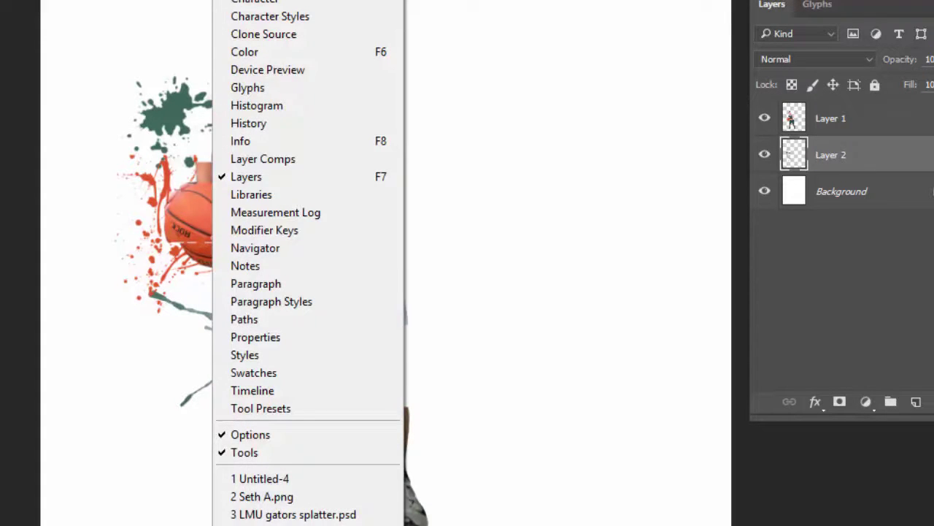
key("F5")
left_click_drag(795, 33, 579, 3)
mouse_move(706, 219)
left_mouse_down()
mouse_move(686, 221)
mouse_move(653, 200)
mouse_move(674, 182)
mouse_move(706, 201)
mouse_move(652, 217)
left_mouse_up()
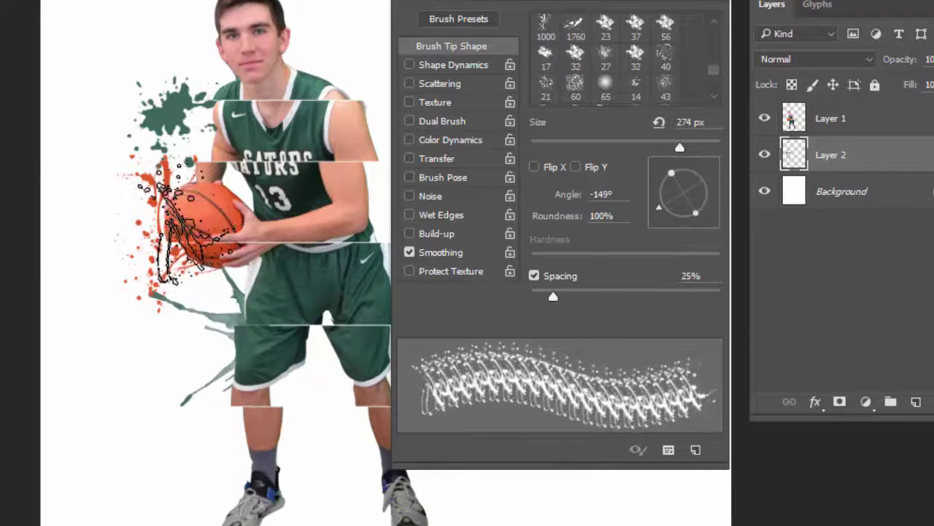
- Load the Watercolor Splatters (675 pixels).abr brush set
left_click(572, 241)
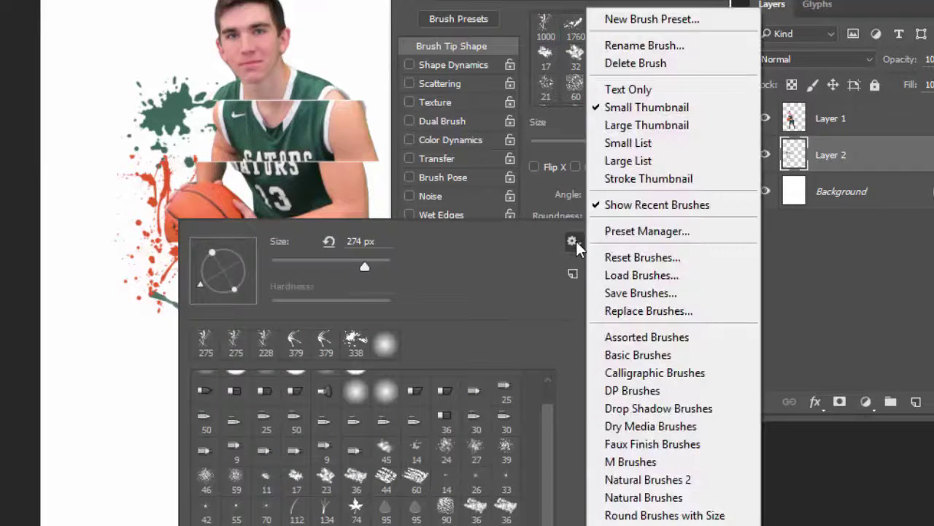
left_click(649, 276)
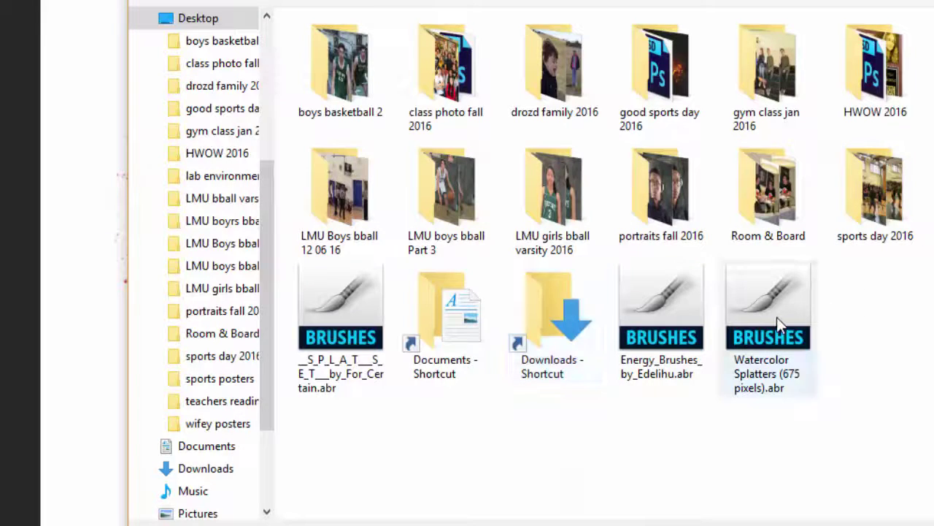
double_click(777, 317)
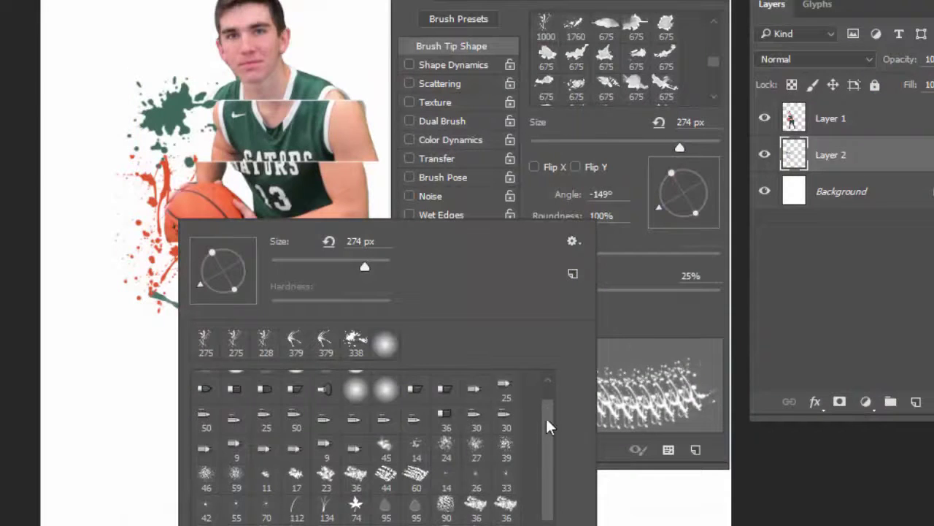
- Choose a 675 px watercolor splatter brush, try a stamp beside the ball, and undo it
scroll(546, 423, "down", 3)
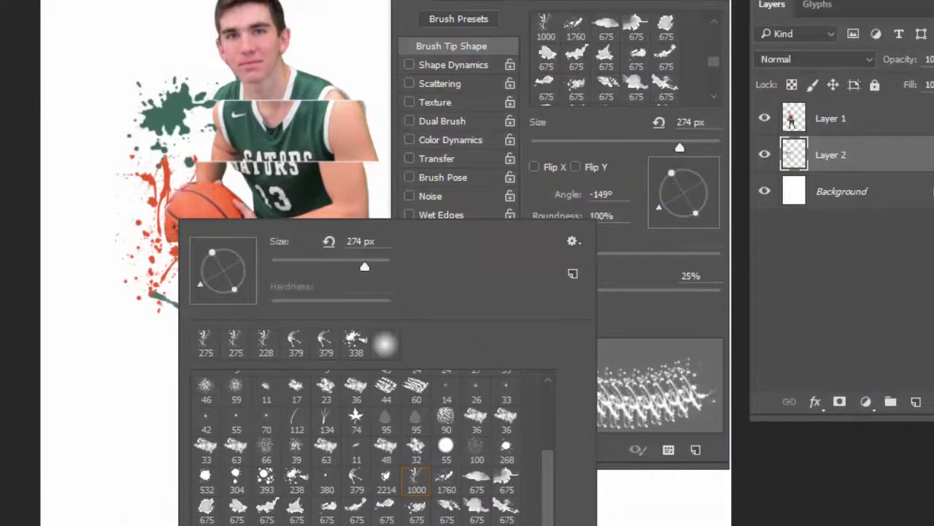
left_click(297, 504)
left_click(176, 274)
key("ctrl+z")
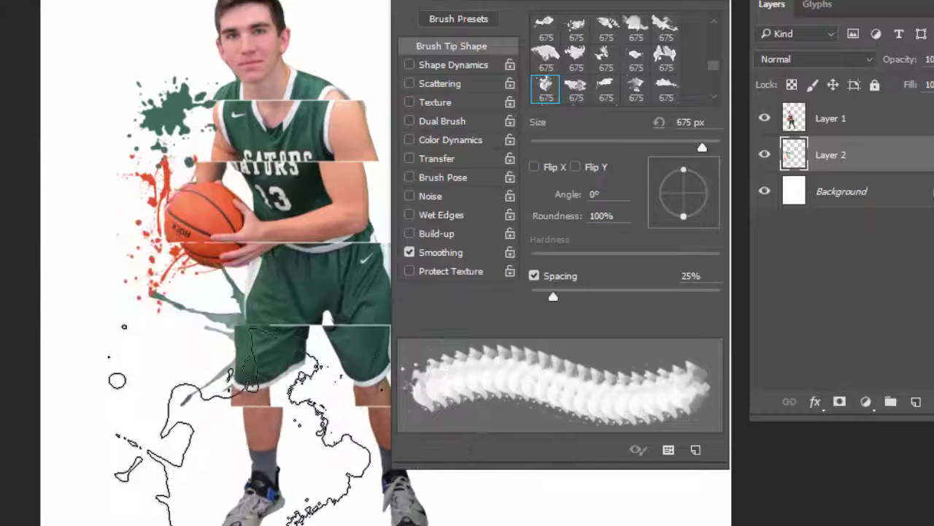
- Stamp a grey watercolor splat behind the player's foot using the sock colour, with the brush at -162° and 294 px
key("alt")
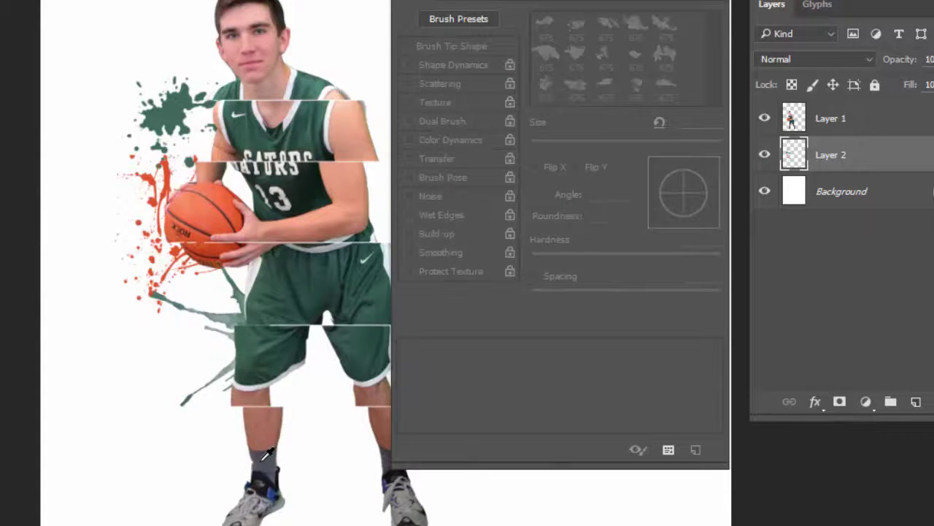
key("b")
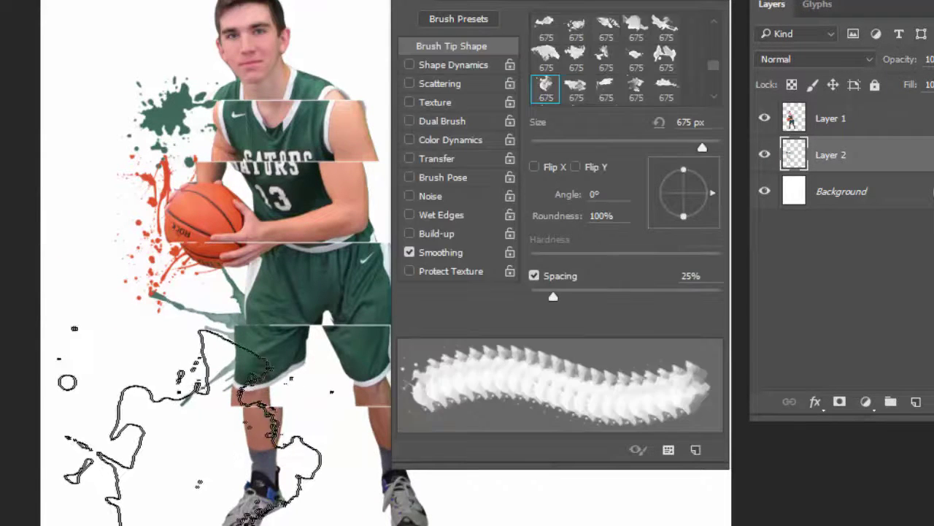
mouse_move(711, 195)
left_mouse_down()
mouse_move(697, 217)
mouse_move(654, 205)
left_mouse_up()
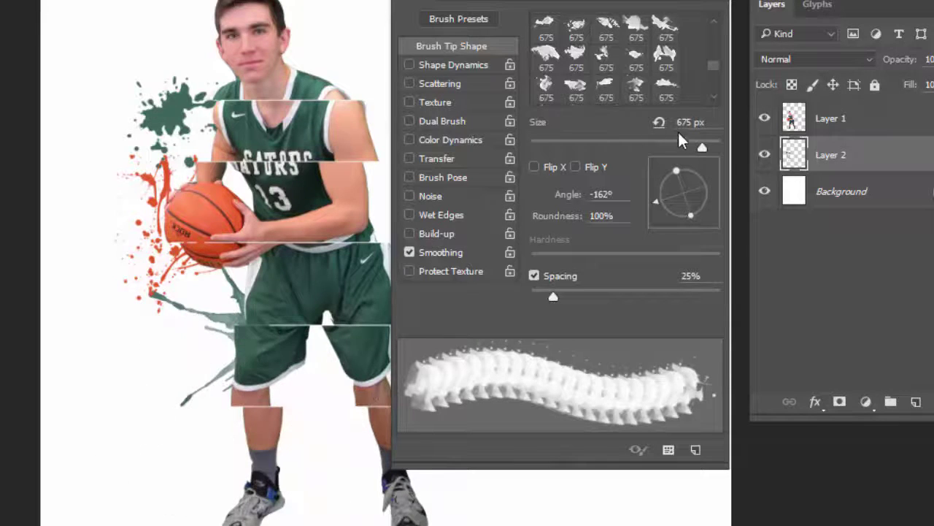
left_click(202, 489)
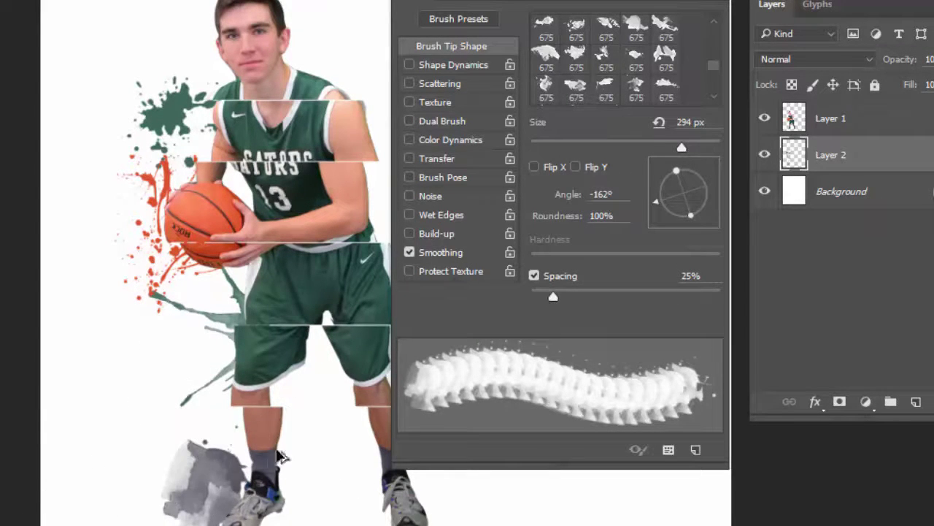
key("ctrl+z")
left_click(237, 479)
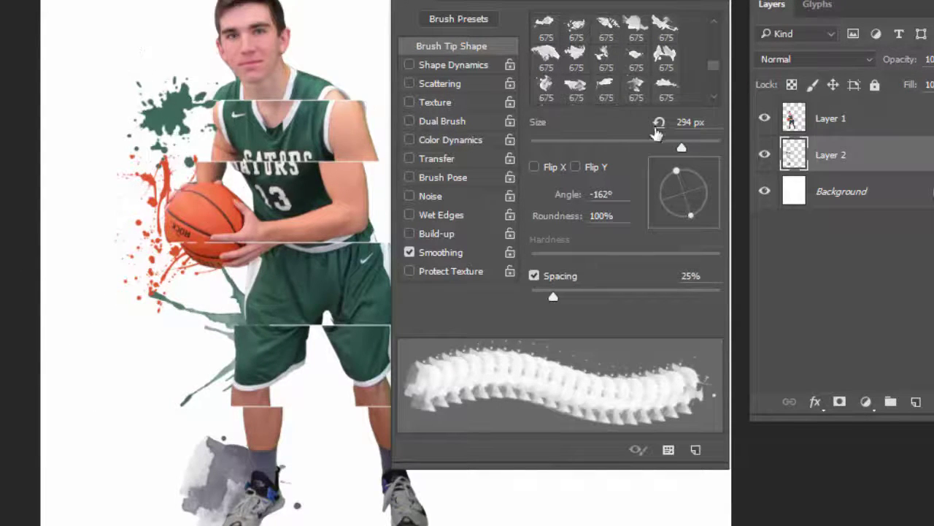
- Select the 1000 px splatter brush, sample the jersey's green, and undo a full-size test stamp behind the player
right_click(241, 241)
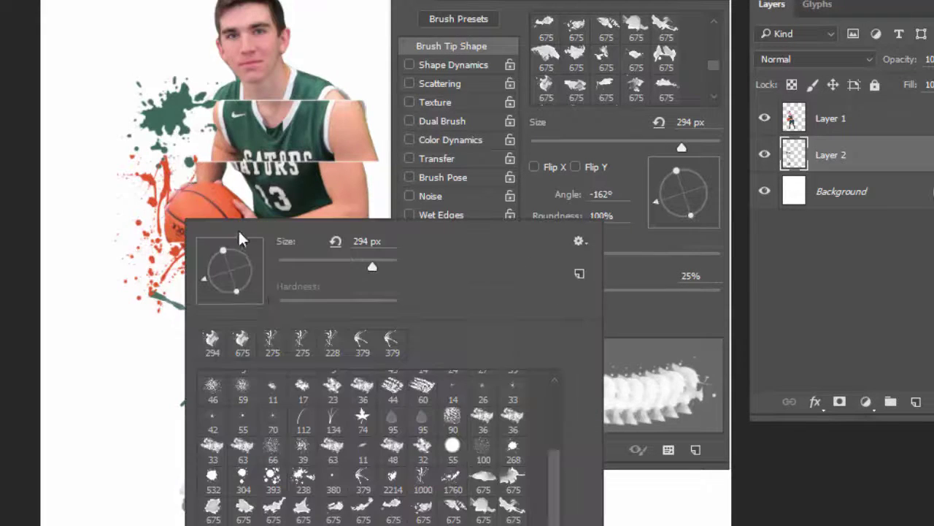
left_click(423, 483)
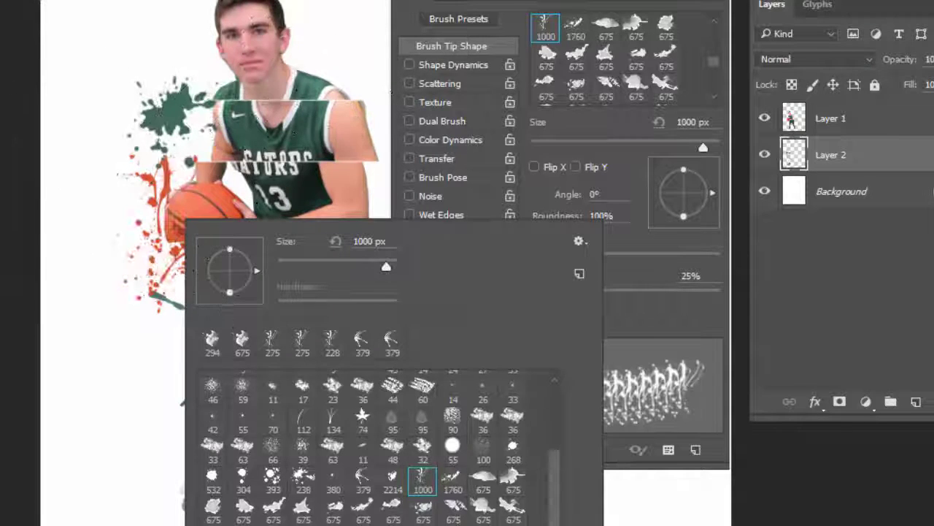
key("Return")
key("alt")
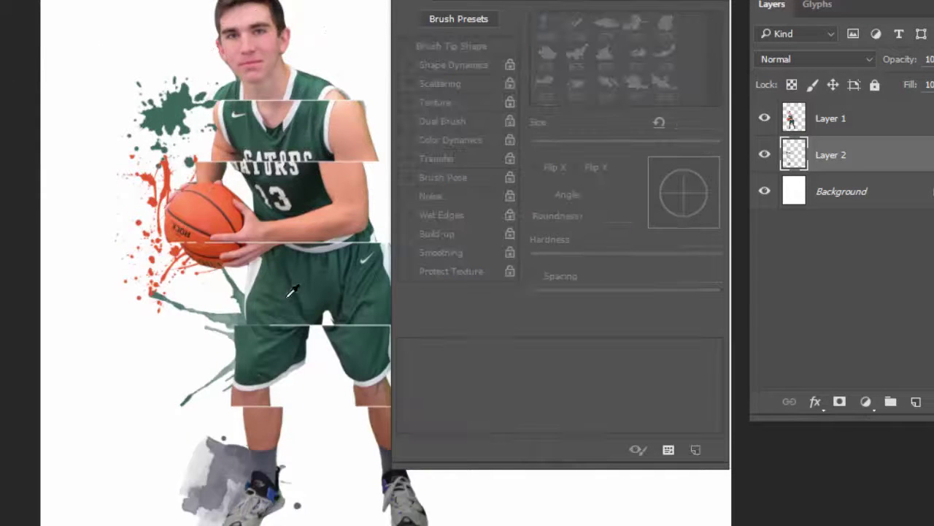
left_click(238, 121, "alt")
left_click(189, 102)
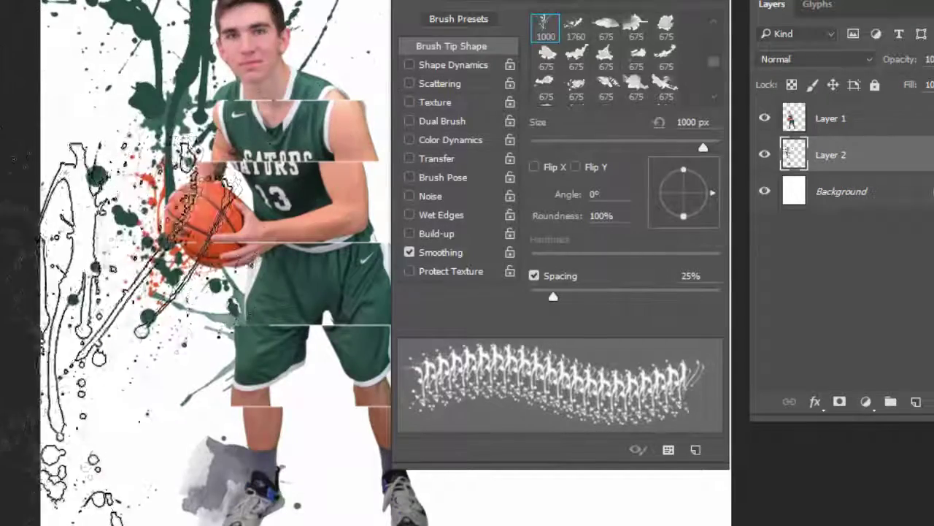
key("ctrl+z")
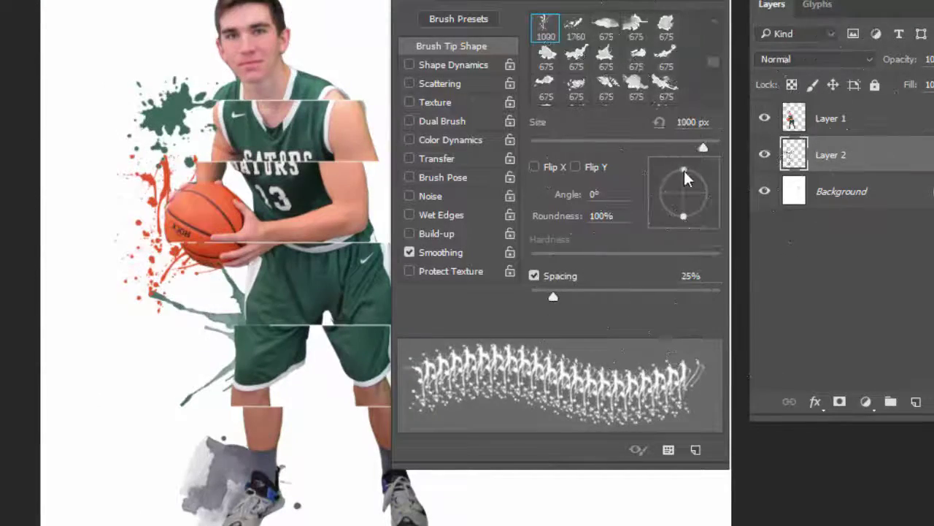
- Set the splatter brush to a -13° angle and 76% roundness, and stamp it behind the player's torso
left_click_drag(684, 171, 673, 175)
mouse_move(716, 199)
left_mouse_down()
mouse_move(705, 215)
mouse_move(673, 215)
mouse_move(711, 208)
mouse_move(711, 199)
left_mouse_up()
left_click(201, 179)
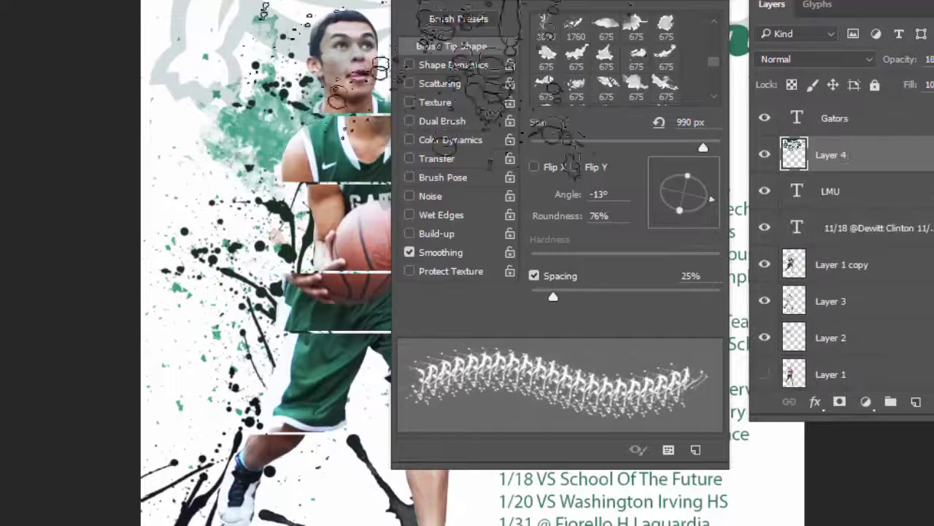
- Move the Brush settings and layer list aside to view the finished Gators poster examples
mouse_move(606, 4)
left_mouse_down()
mouse_move(18, 30)
mouse_move(0, 11)
left_mouse_up()
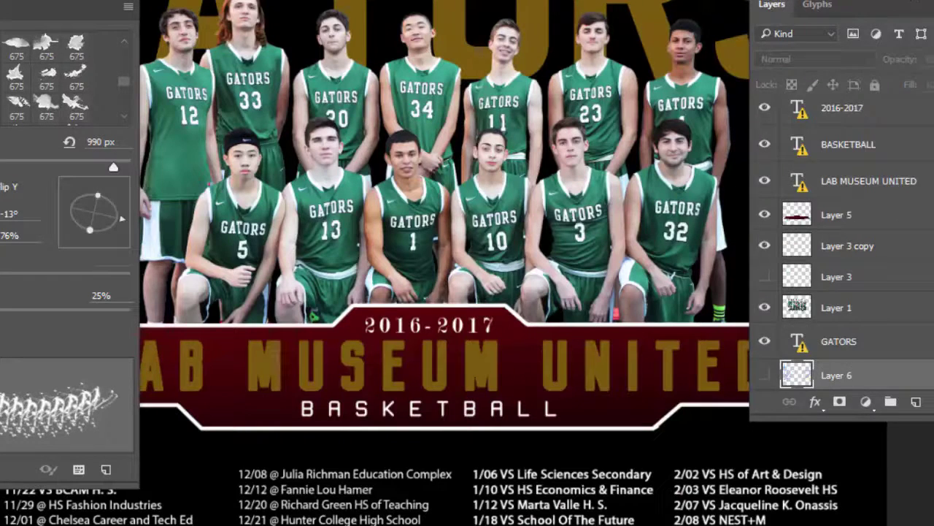
left_click_drag(876, 4, 933, 0)
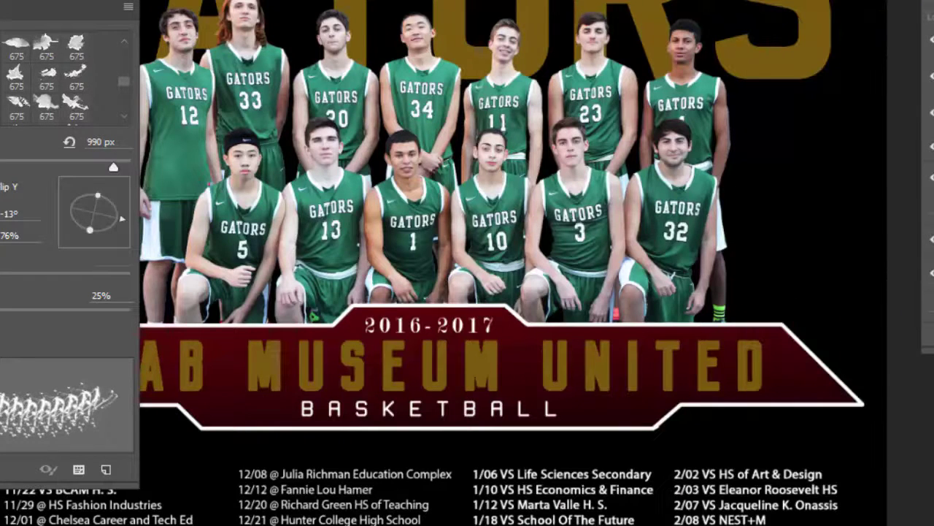
- Clear the Brush settings off the poster and load the Energy_Brushes_by_Edelihu.abr brush set from the Desktop
left_click_drag(92, 6, 0, 0)
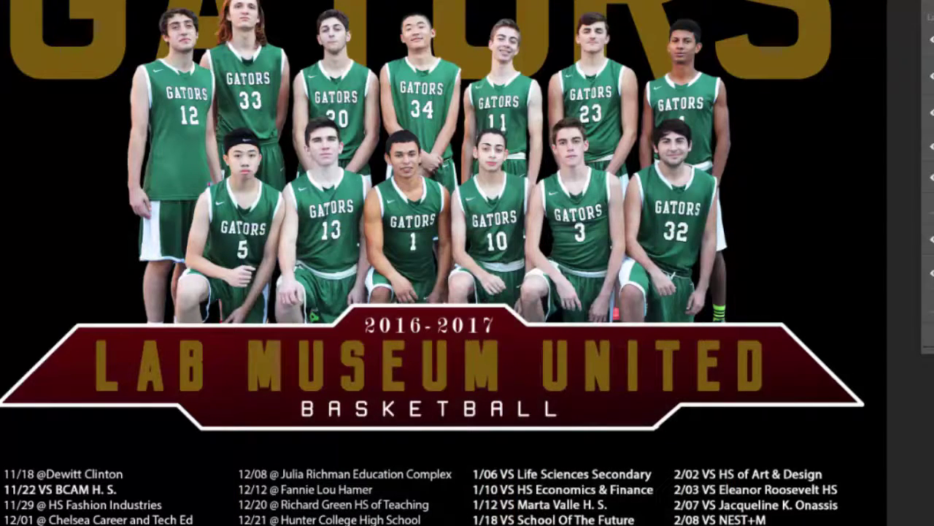
right_click(633, 152)
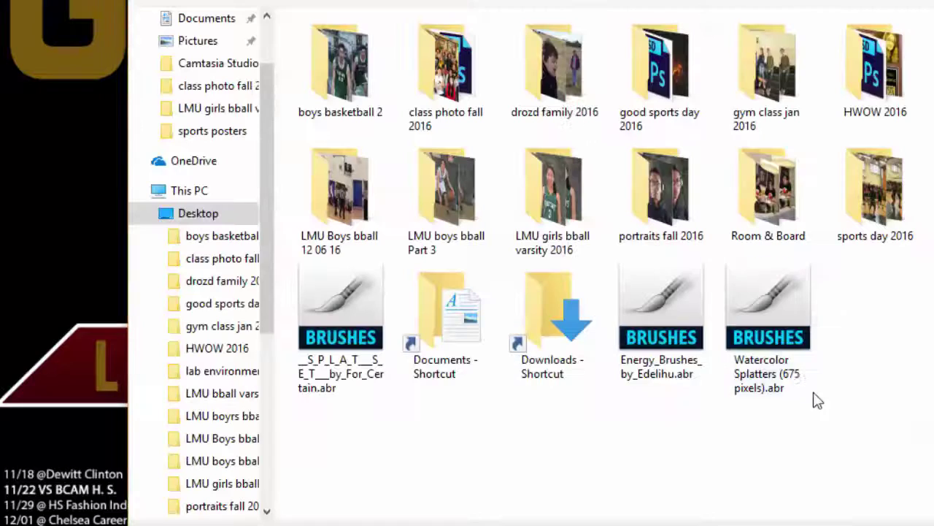
left_click(673, 304)
double_click(673, 304)
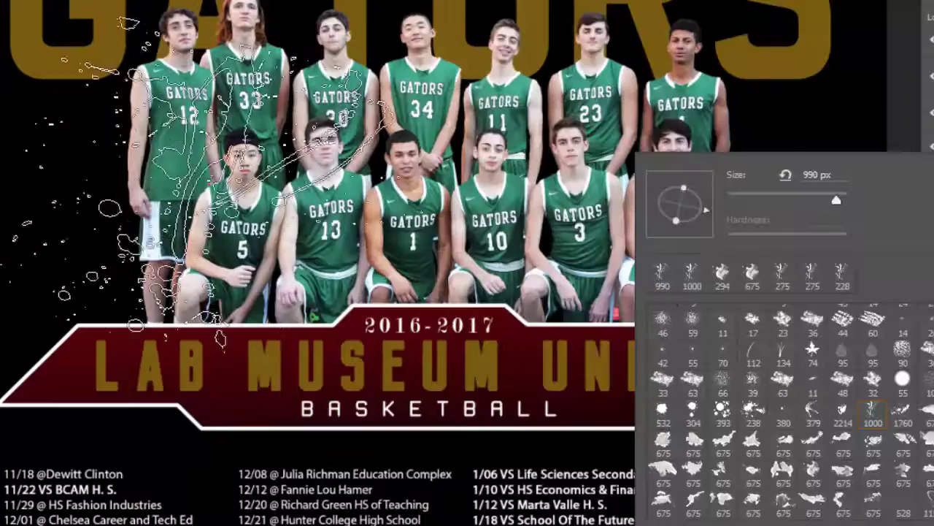
- Stamp green energy streaks behind the team on both sides of the poster with the 1134 px energy brush
scroll(923, 500, "down", 2)
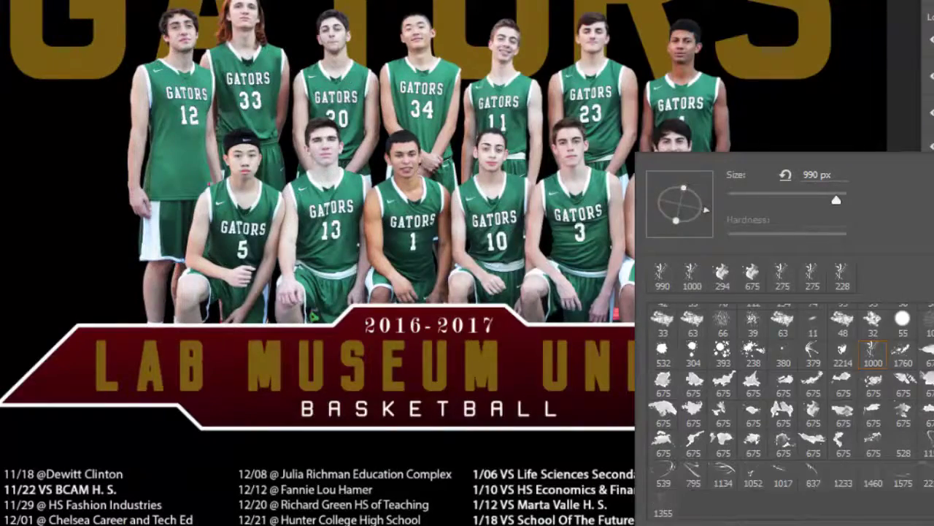
left_click(720, 483)
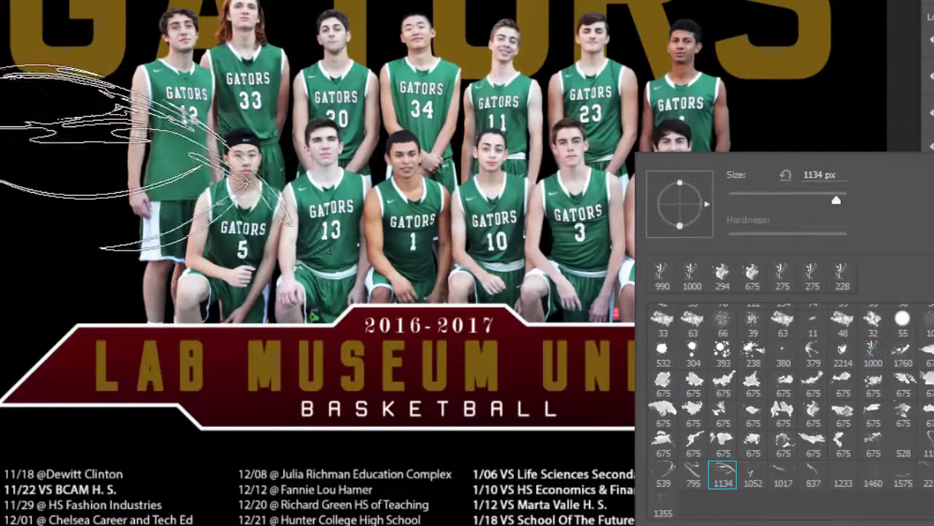
left_click(84, 151)
left_click(802, 281)
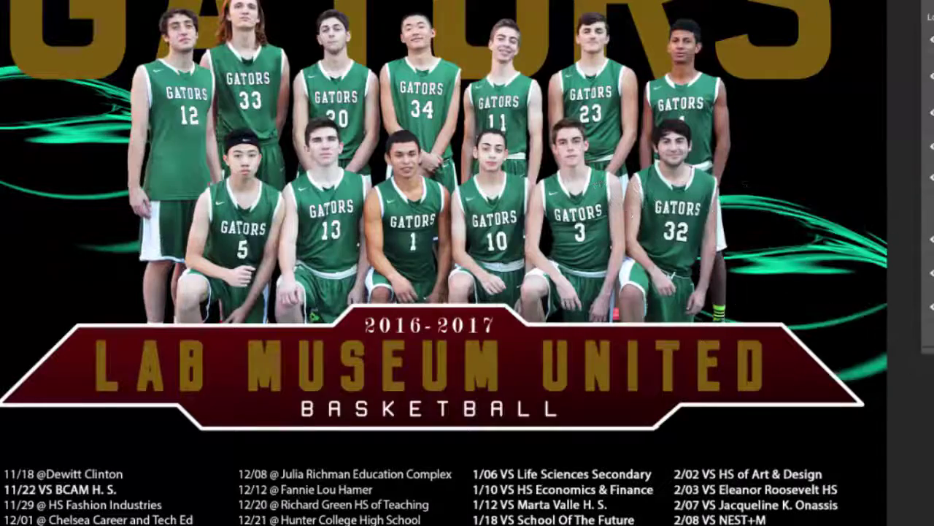